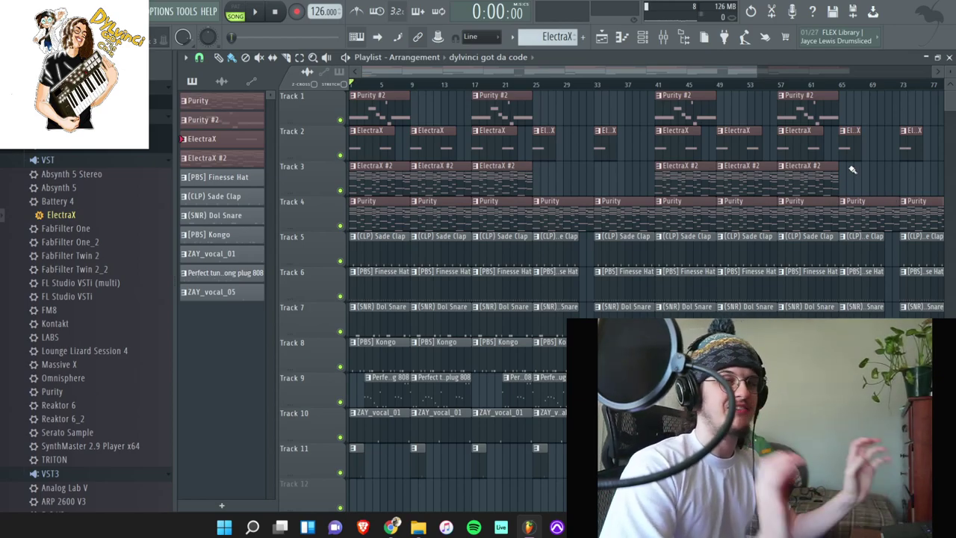
# Step: Play the full arrangement from the start for about 30 seconds, then stop it
pyautogui.moveTo(754, 69); pyautogui.dragTo(627, 68)
pyautogui.press('space')
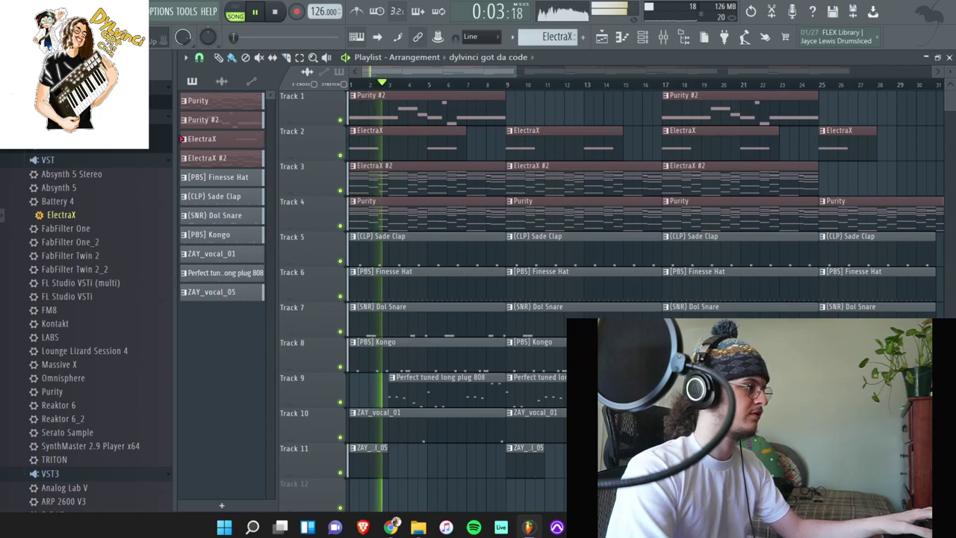
pyautogui.scroll(-10, 159, 314)
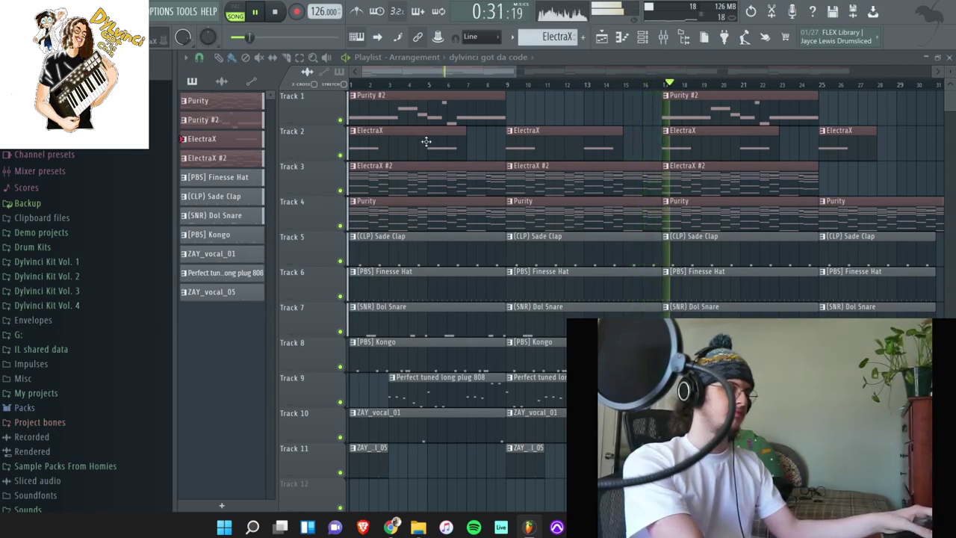
pyautogui.press('space')
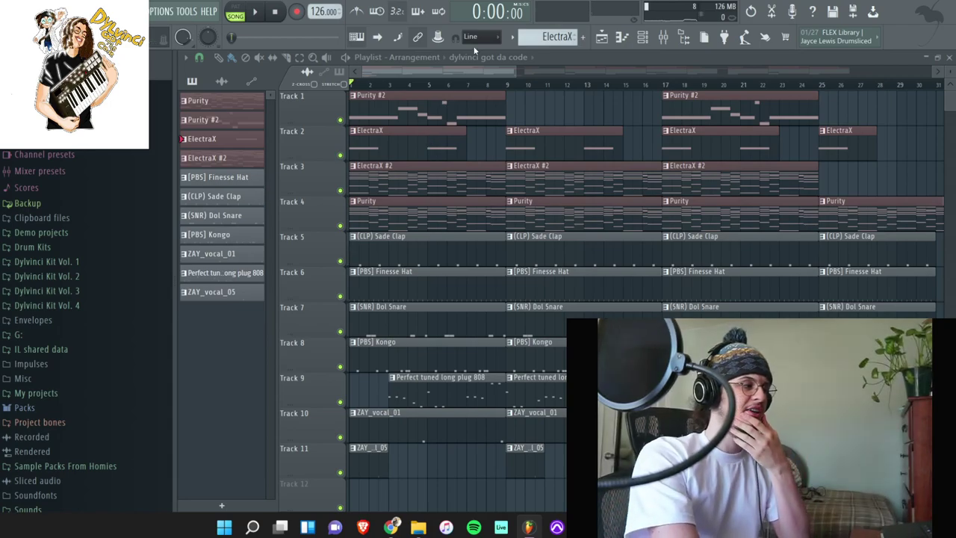
# Step: Switch the Channel rack to pattern mode and check the Purity instrument's preset settings
pyautogui.click(620, 37)
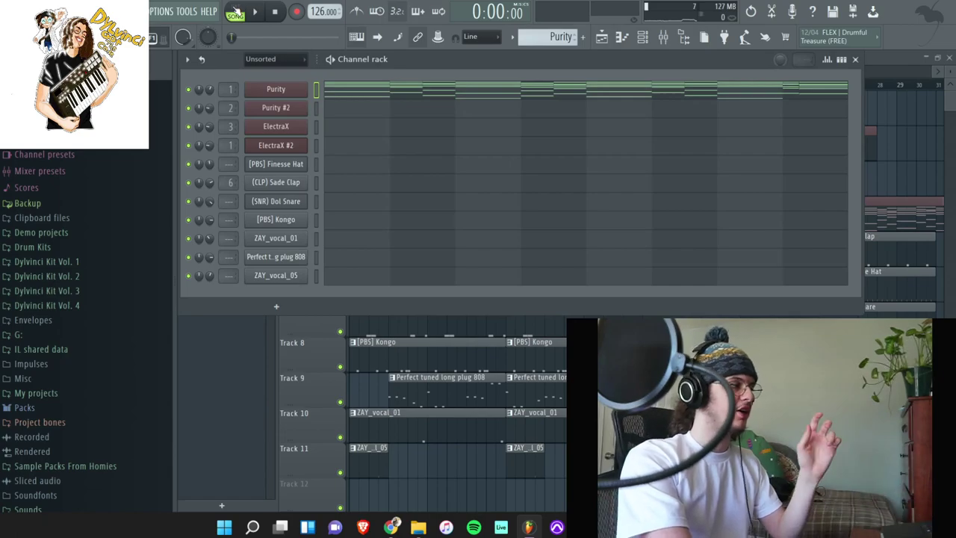
pyautogui.click(235, 12)
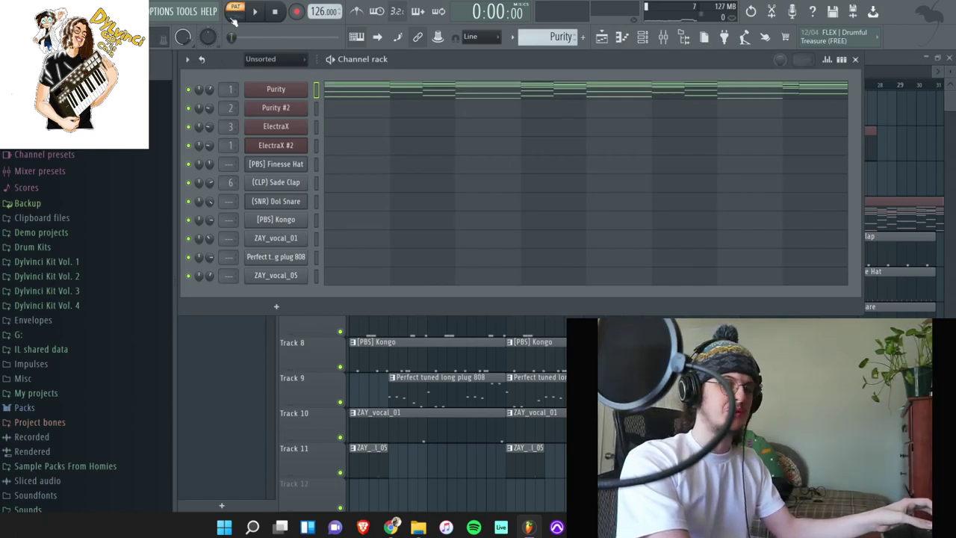
pyautogui.click(290, 94)
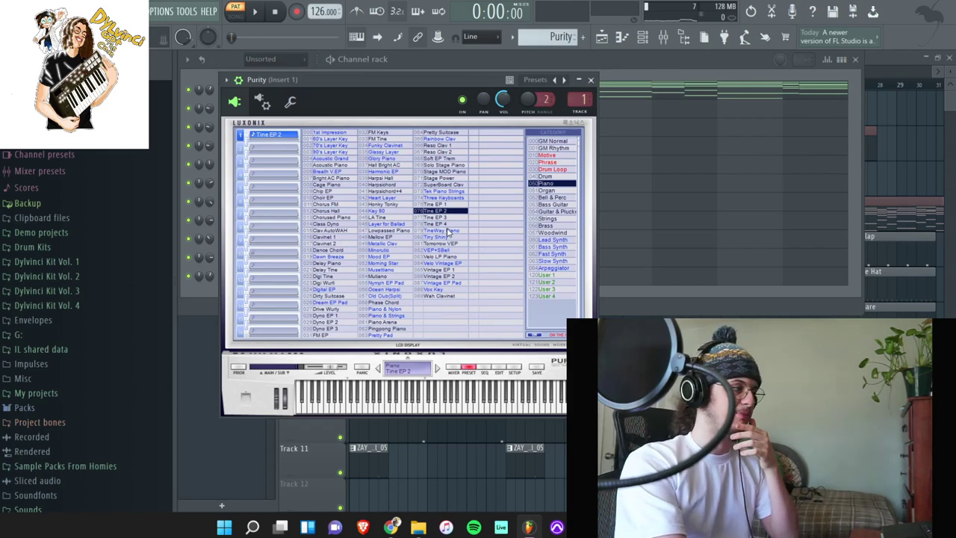
pyautogui.press('Escape')
# Step: Play the Purity pattern's eight-bar chord progression in its piano roll, then stop
pyautogui.click(474, 92)
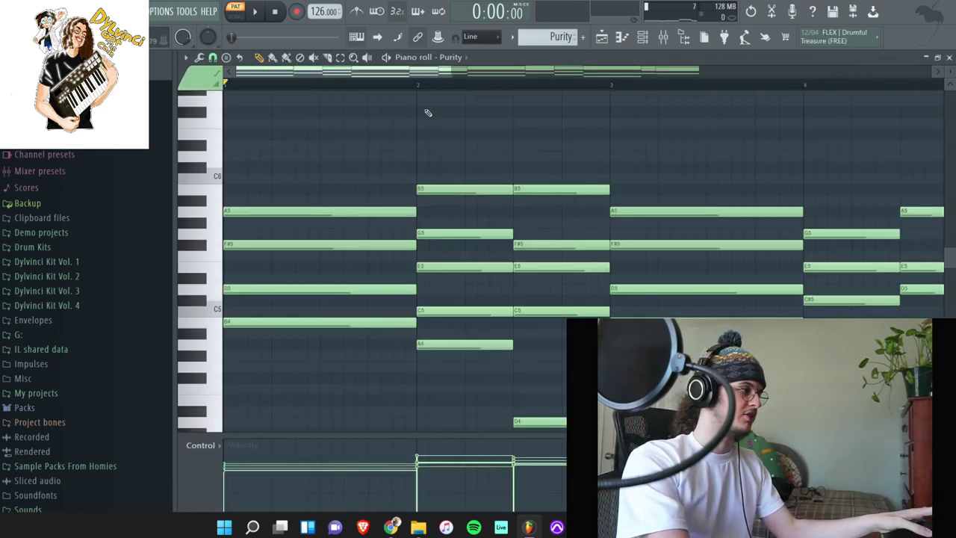
pyautogui.scroll(-5, 455, 73)
pyautogui.press('space')
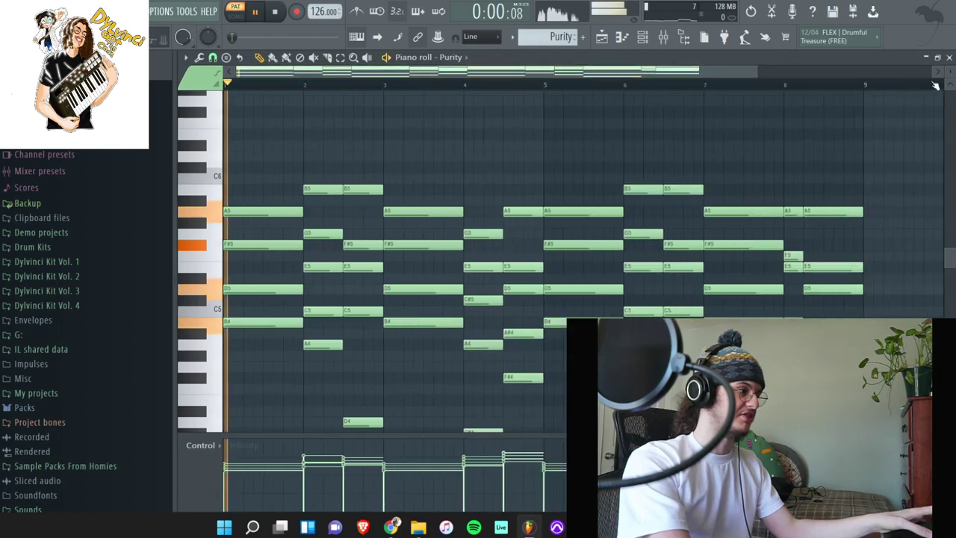
pyautogui.scroll(-3, 859, 145)
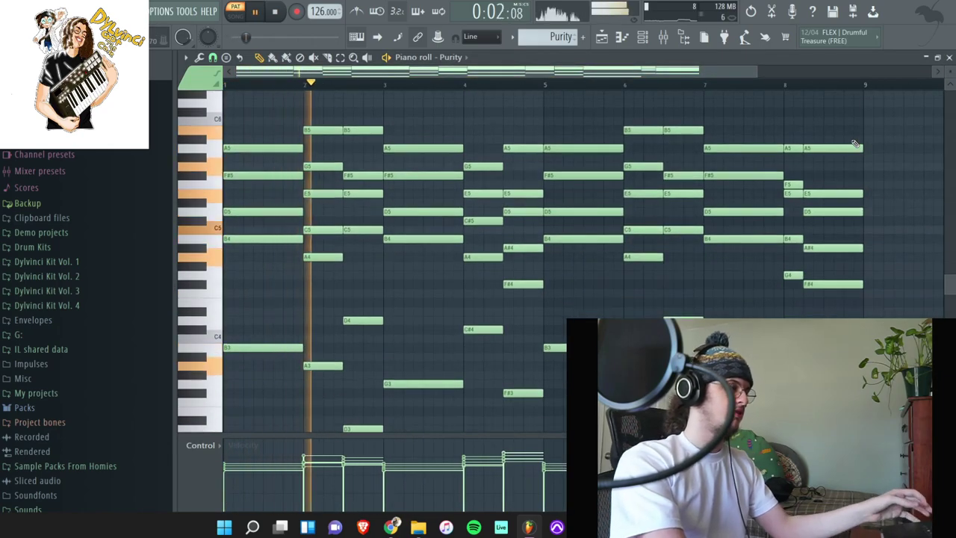
pyautogui.scroll(-3, 855, 143)
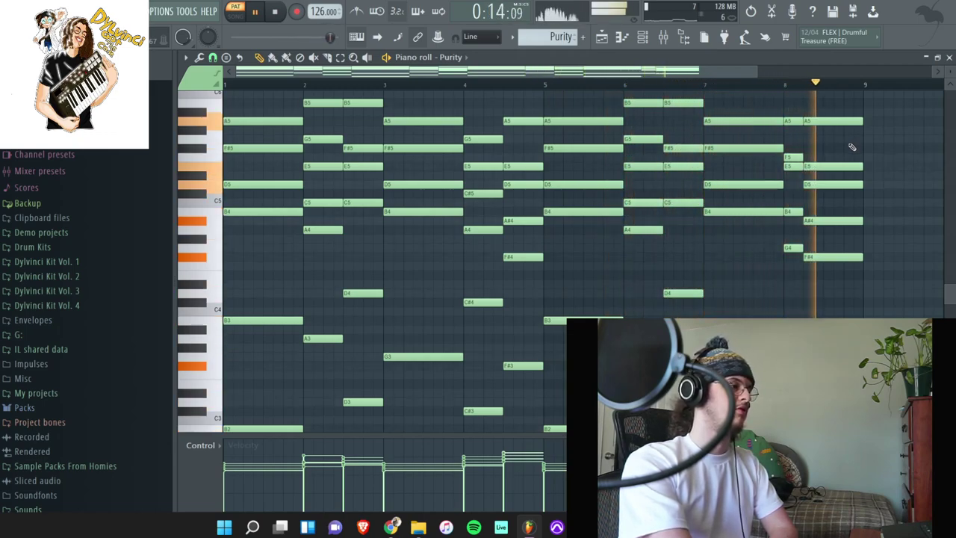
pyautogui.press('space')
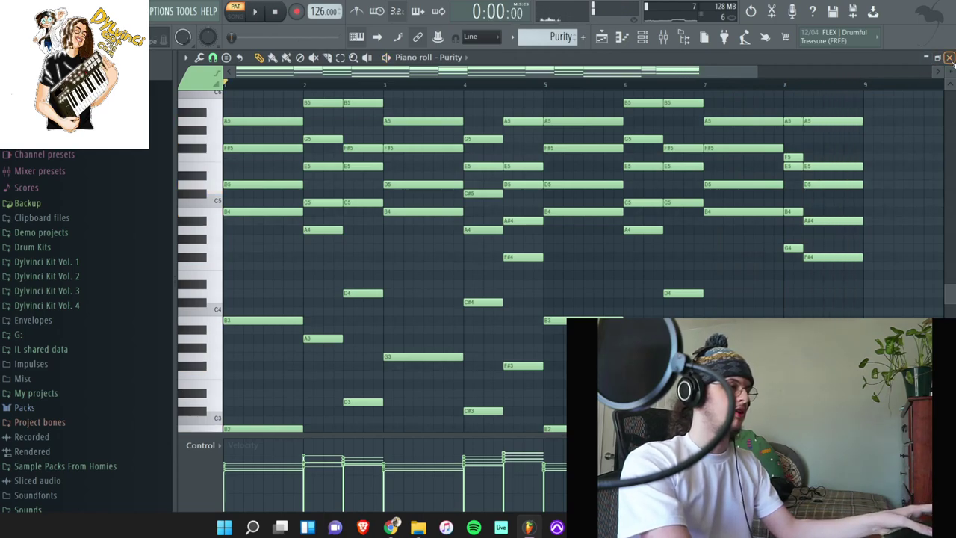
# Step: Check the Purity #2 settings, play its ocarina melody, then close the piano roll
pyautogui.click(950, 59)
pyautogui.scroll(-1, 555, 37)
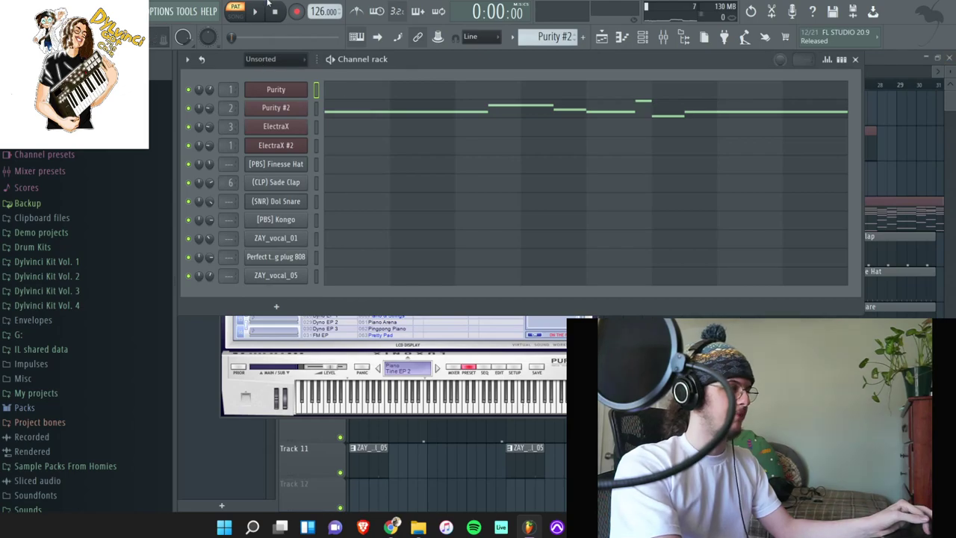
pyautogui.click(284, 110)
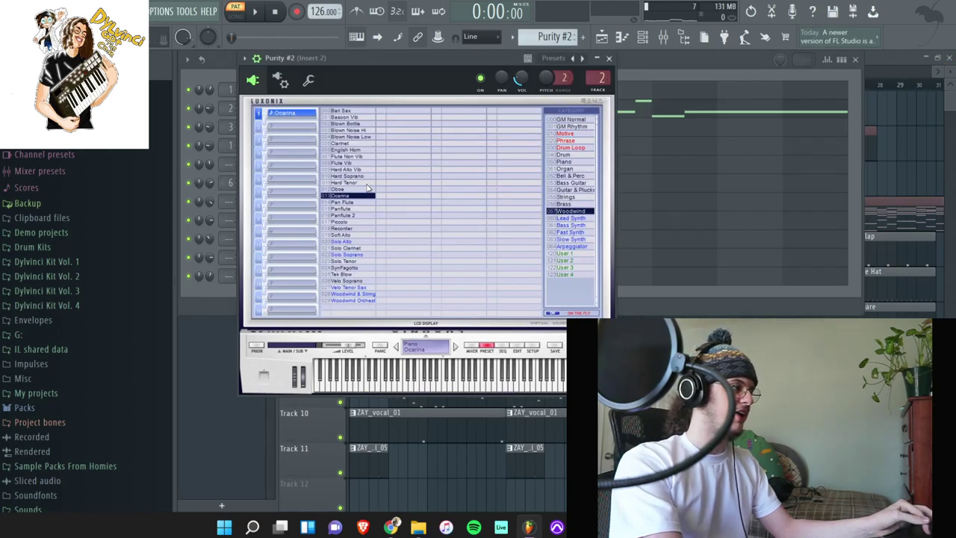
pyautogui.click(609, 58)
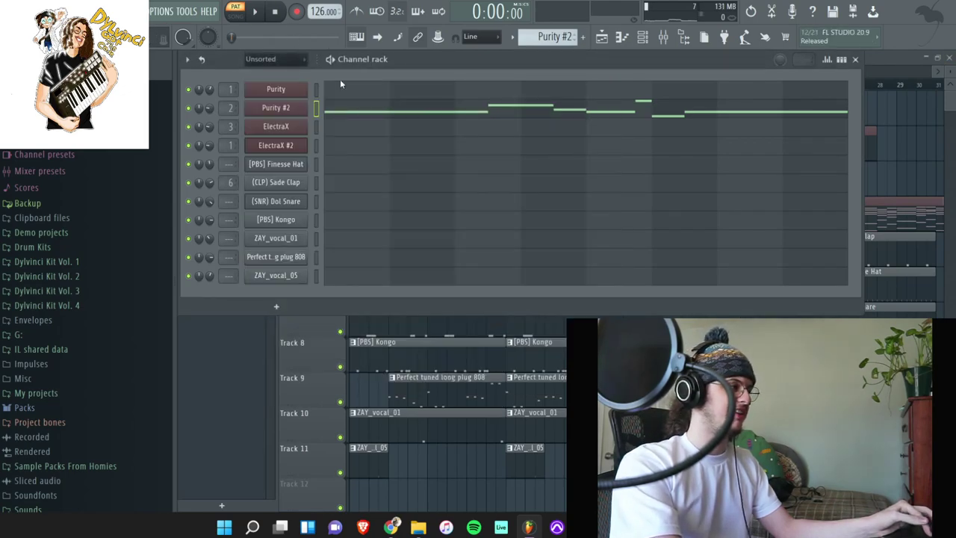
pyautogui.click(407, 109)
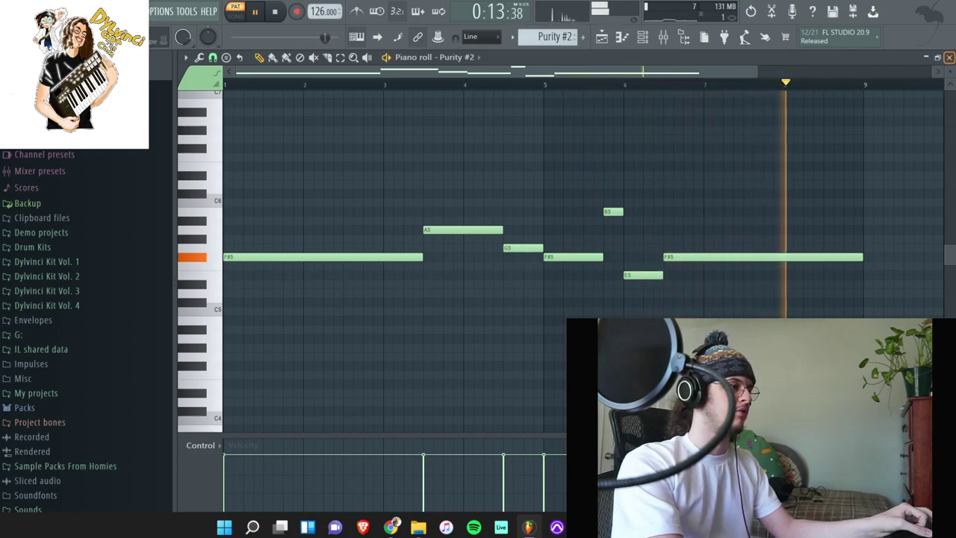
pyautogui.press('space')
pyautogui.click(948, 57)
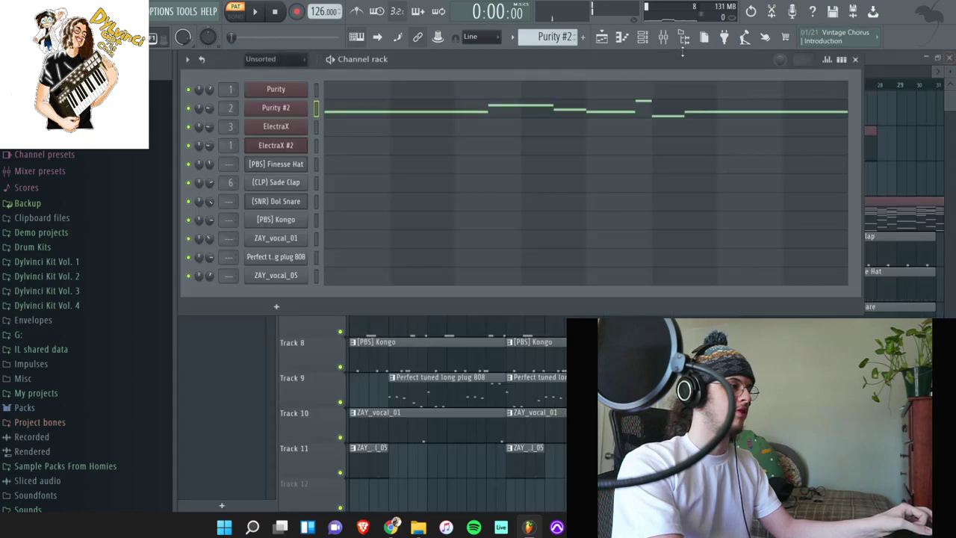
# Step: Inspect the ElectraX synth's settings window, repositioning it before closing
pyautogui.scroll(-1, 553, 35)
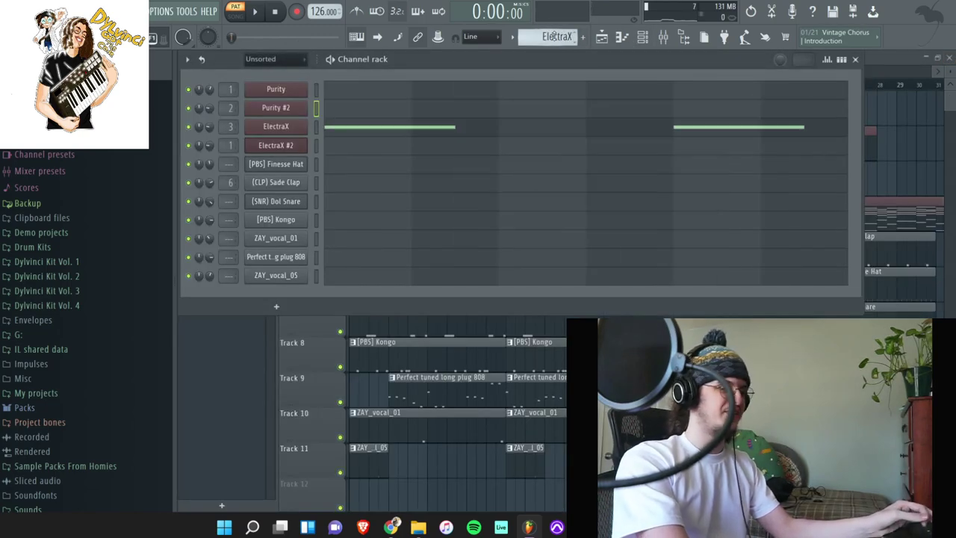
pyautogui.click(292, 127)
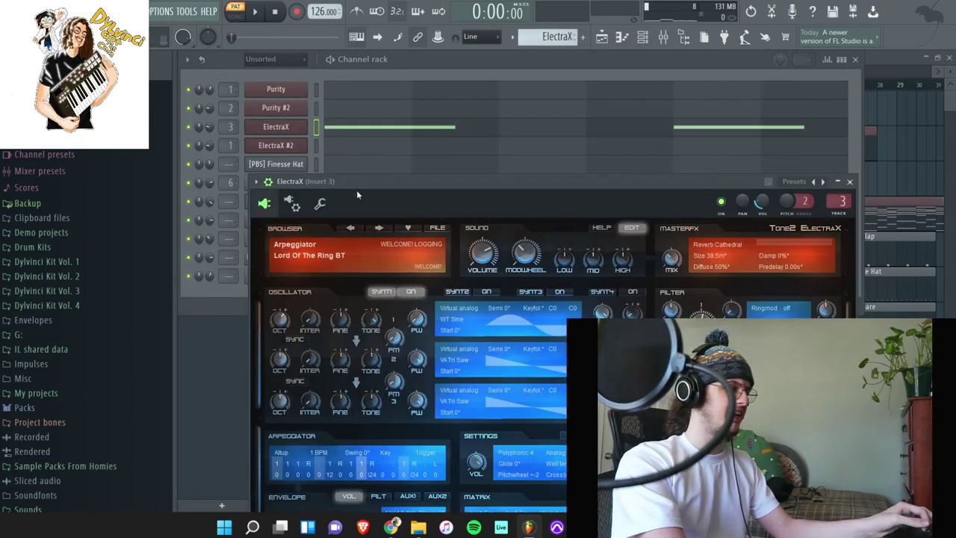
pyautogui.moveTo(357, 194); pyautogui.dragTo(470, 141)
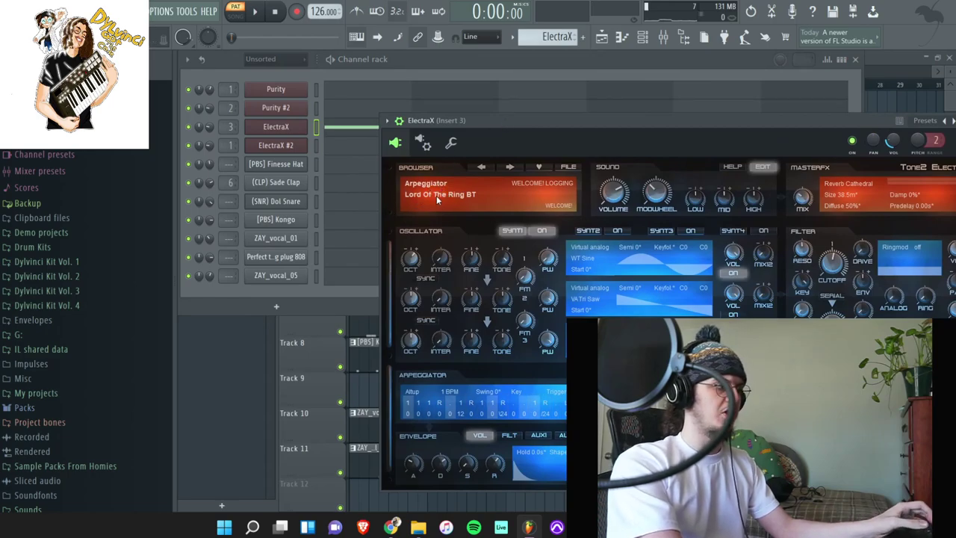
pyautogui.moveTo(576, 141); pyautogui.dragTo(493, 165)
pyautogui.click(710, 149)
# Step: Play the ElectraX pattern's two long notes in the piano roll, then return to the Channel rack
pyautogui.click(698, 141)
pyautogui.scroll(2, 524, 152)
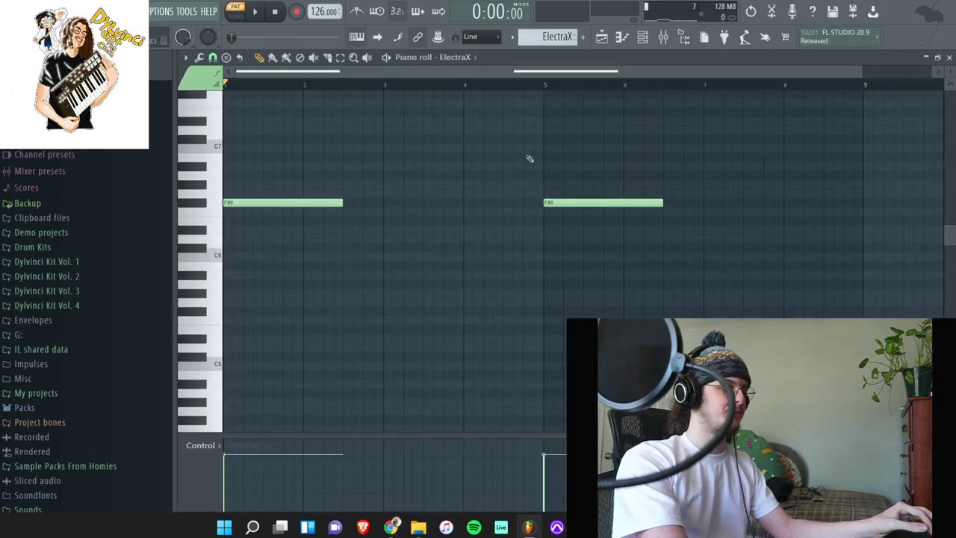
pyautogui.press('space')
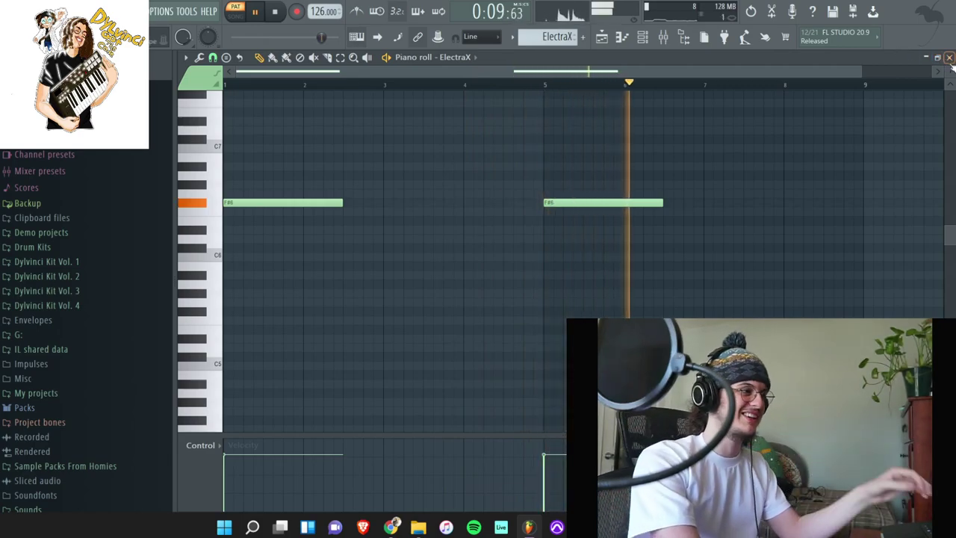
pyautogui.press('F6')
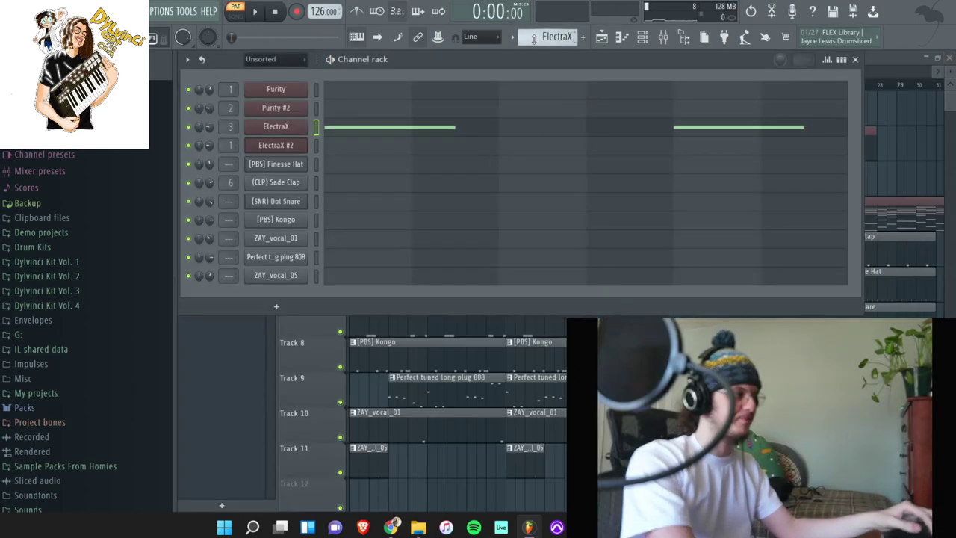
# Step: Select the ElectraX #2 channel and check its synth settings
pyautogui.press('Down')
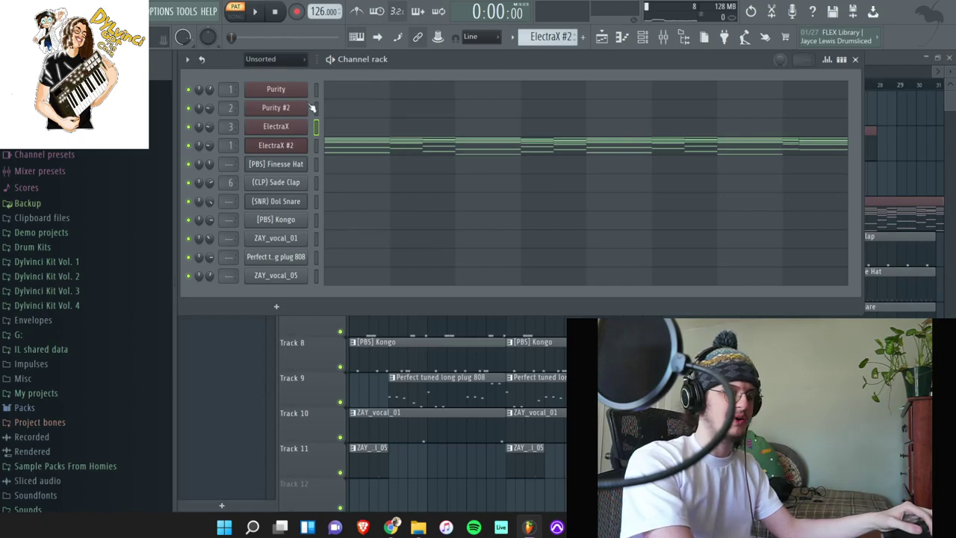
pyautogui.click(301, 148)
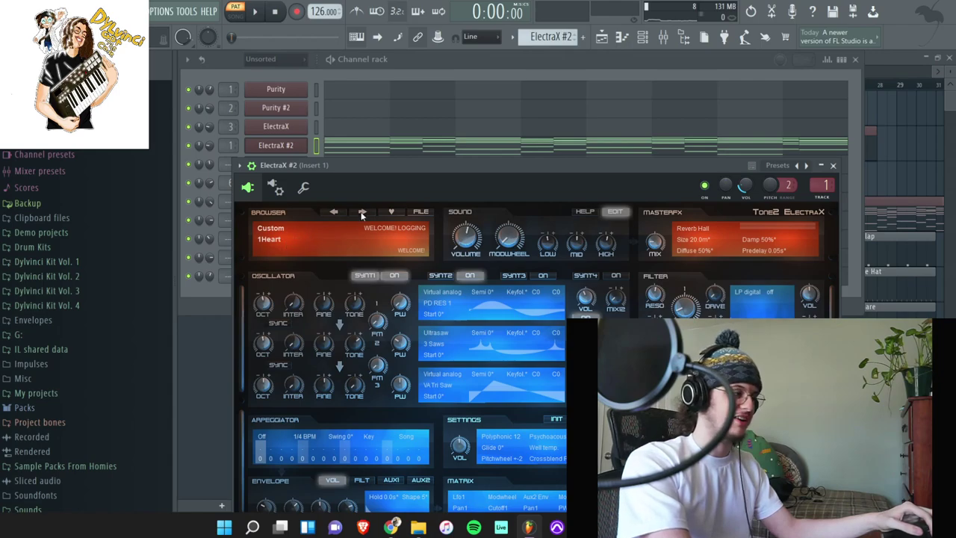
pyautogui.click(833, 166)
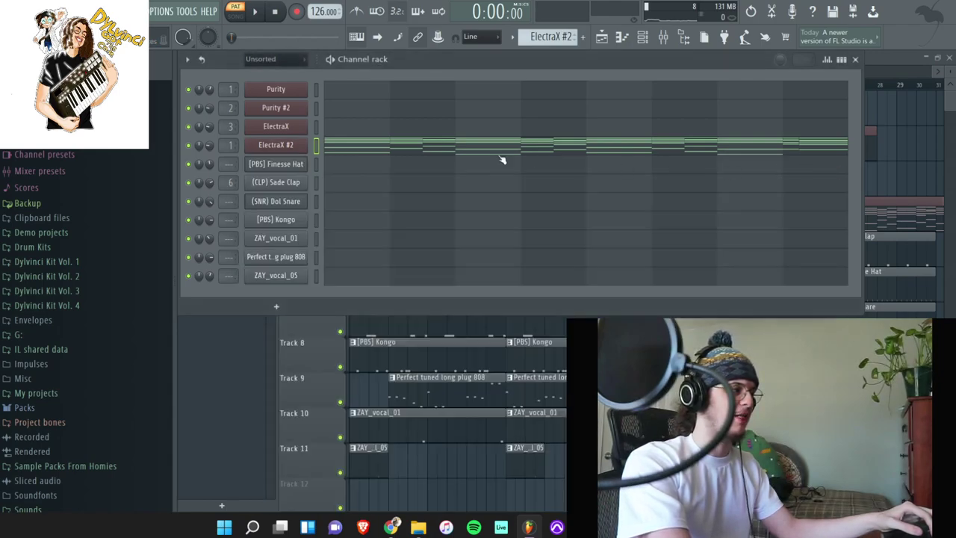
# Step: Play the ElectraX #2 eight-bar chord pattern, stop it, and close its piano roll
pyautogui.click(437, 144)
pyautogui.scroll(-1, 431, 143)
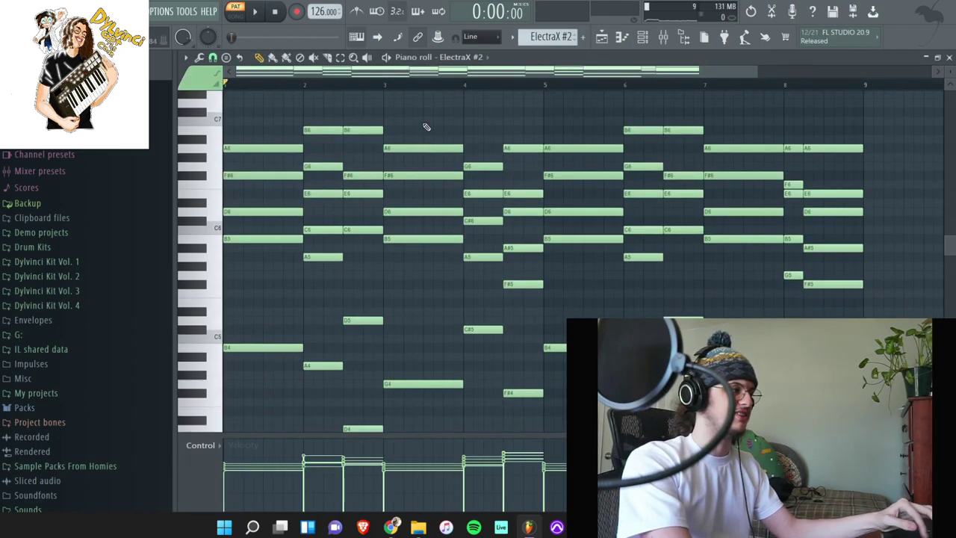
pyautogui.press('space')
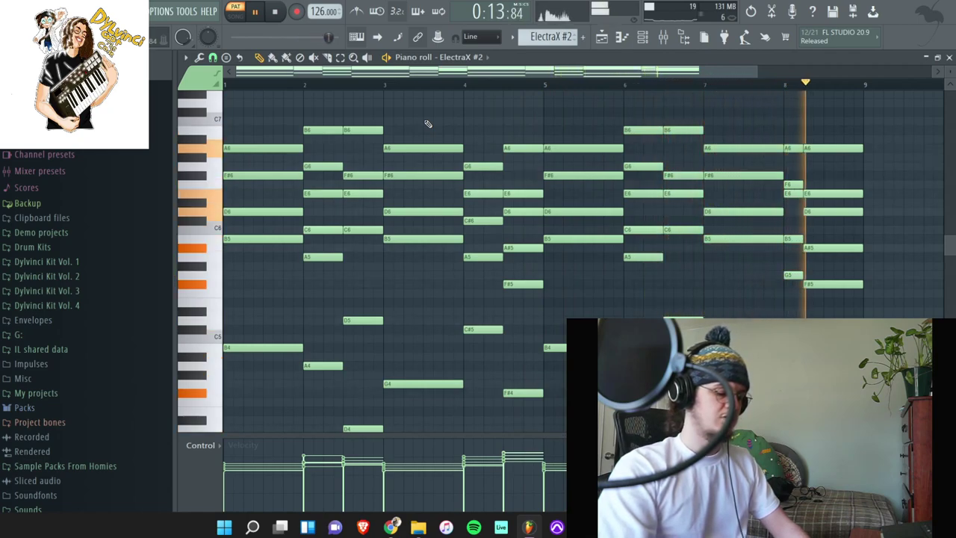
pyautogui.press('space')
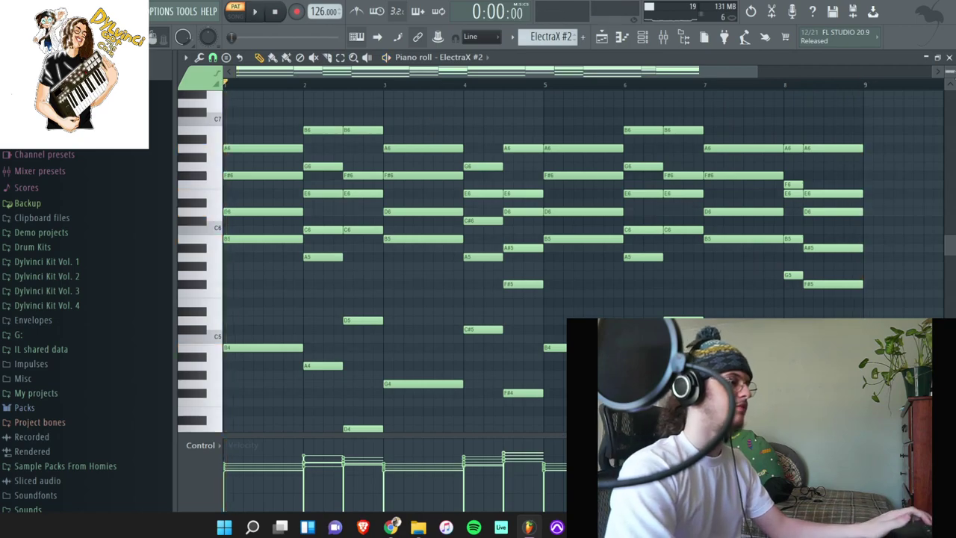
pyautogui.click(948, 58)
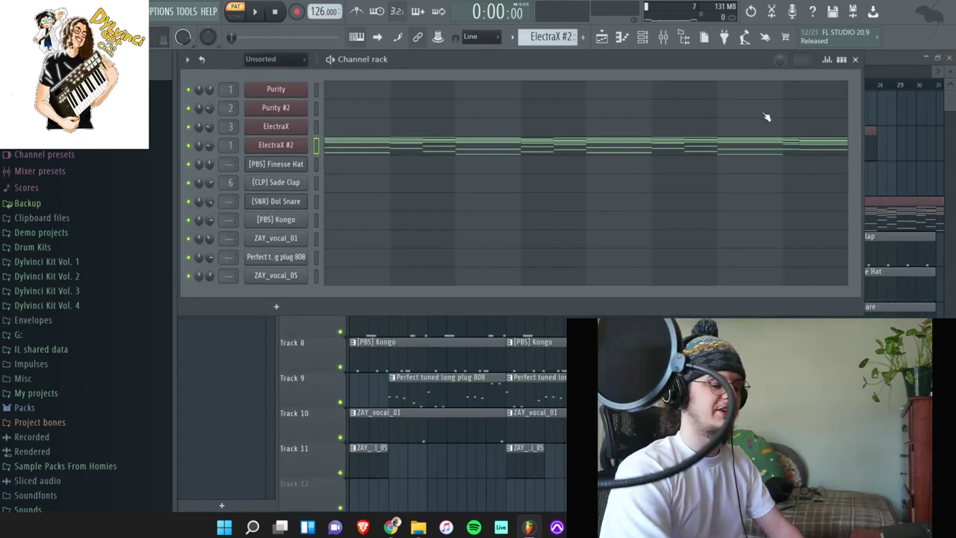
# Step: Play the Sade Clap pattern and show its Fruity Love Philter on mixer insert 6, moved aside
pyautogui.press('Down')
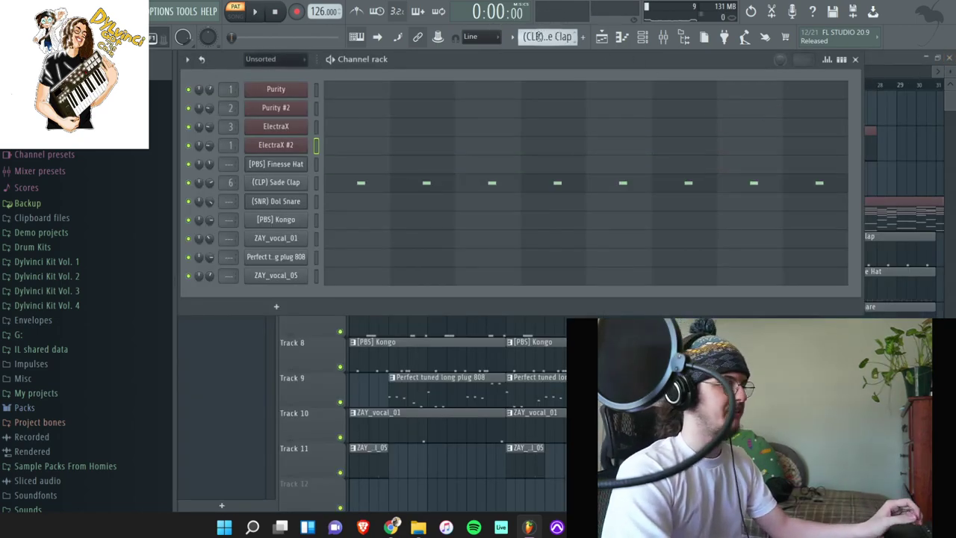
pyautogui.click(254, 12)
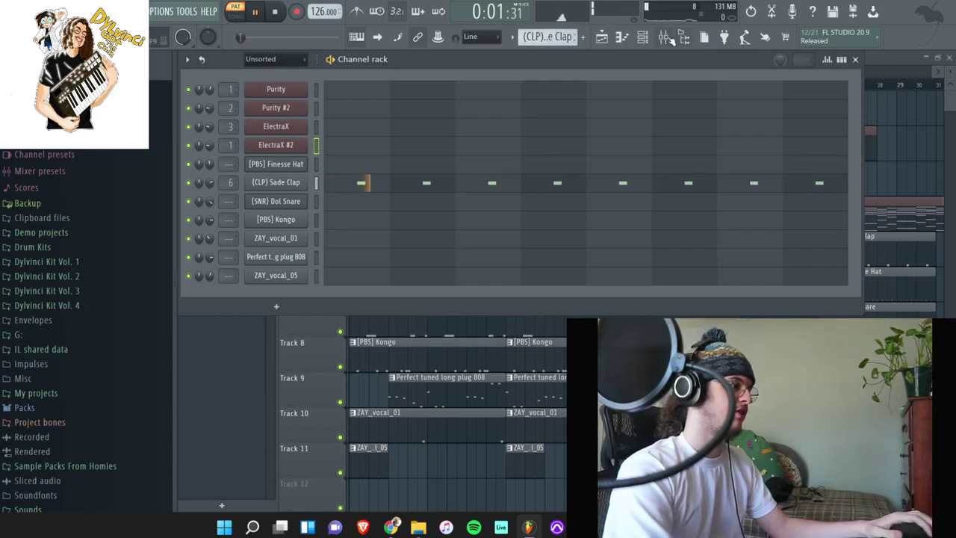
pyautogui.click(666, 38)
pyautogui.click(366, 280)
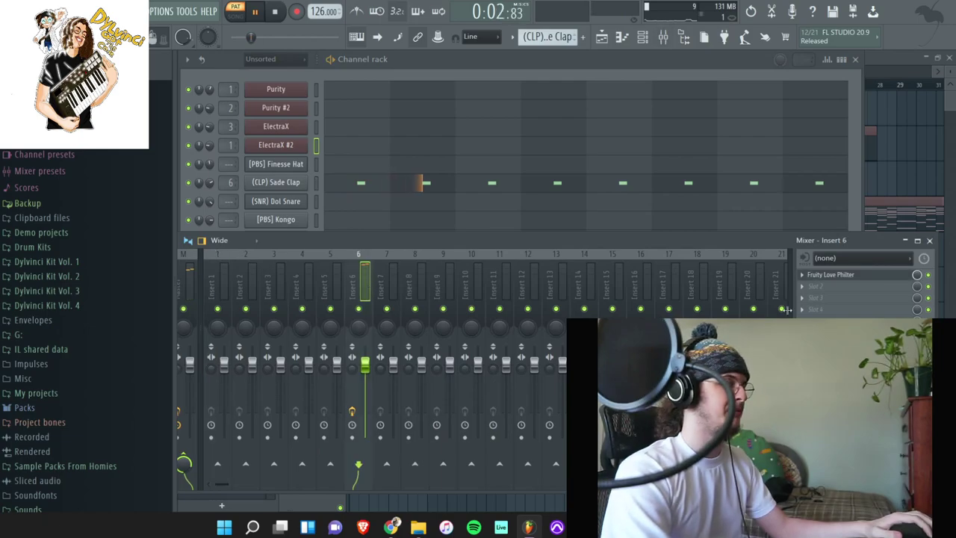
pyautogui.click(847, 276)
pyautogui.moveTo(574, 227); pyautogui.dragTo(681, 198)
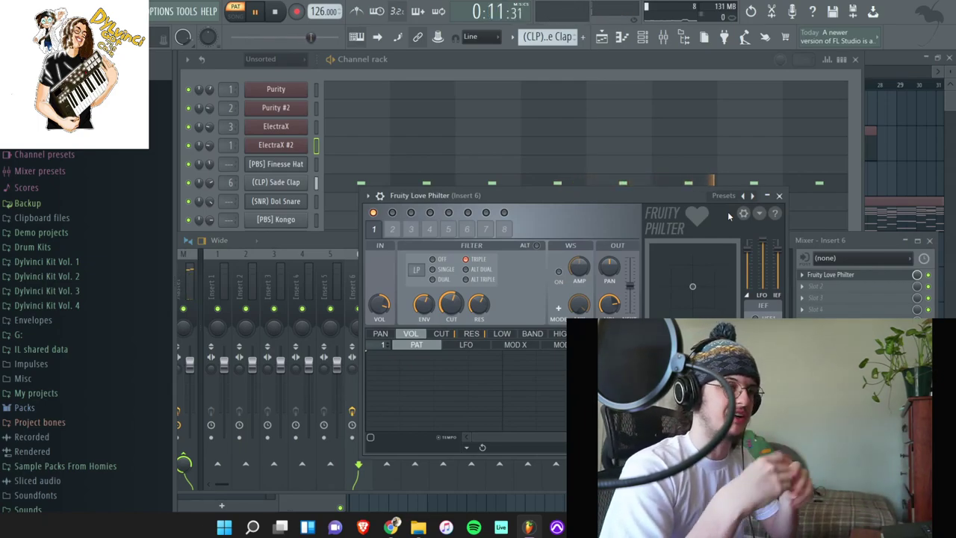
# Step: Close Love Philter and audition the snare and [PBS] Kongo patterns
pyautogui.click(780, 196)
pyautogui.click(450, 77)
pyautogui.press('space')
pyautogui.scroll(-1, 560, 42)
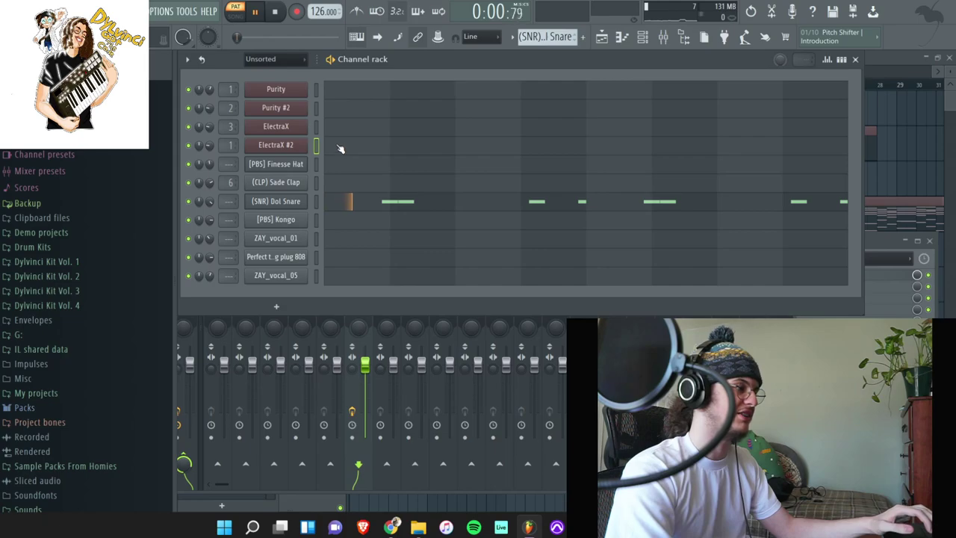
pyautogui.scroll(-1, 551, 39)
pyautogui.press('space')
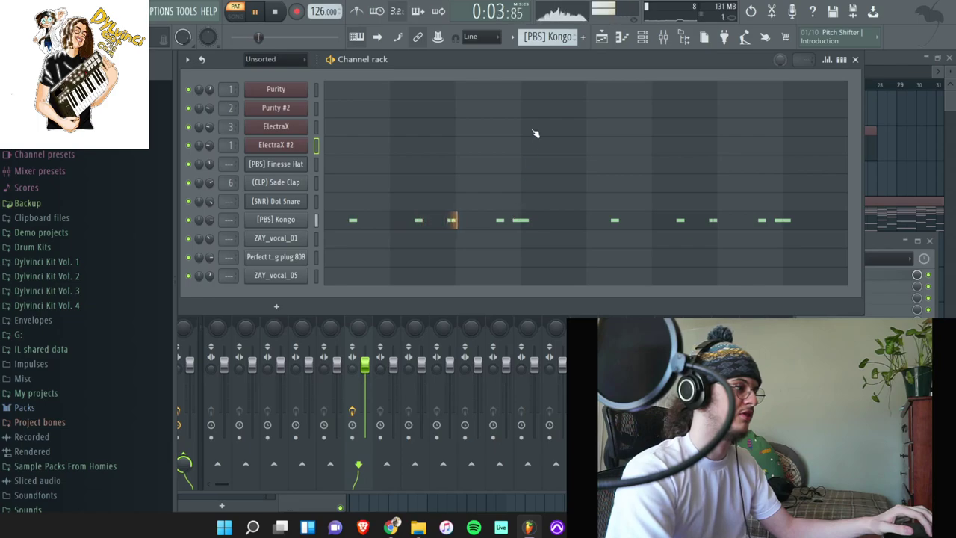
# Step: Audition the ZAY_vocal_01 pattern and view its notes in the piano roll
pyautogui.scroll(-1, 553, 37)
pyautogui.press('space')
pyautogui.press('space')
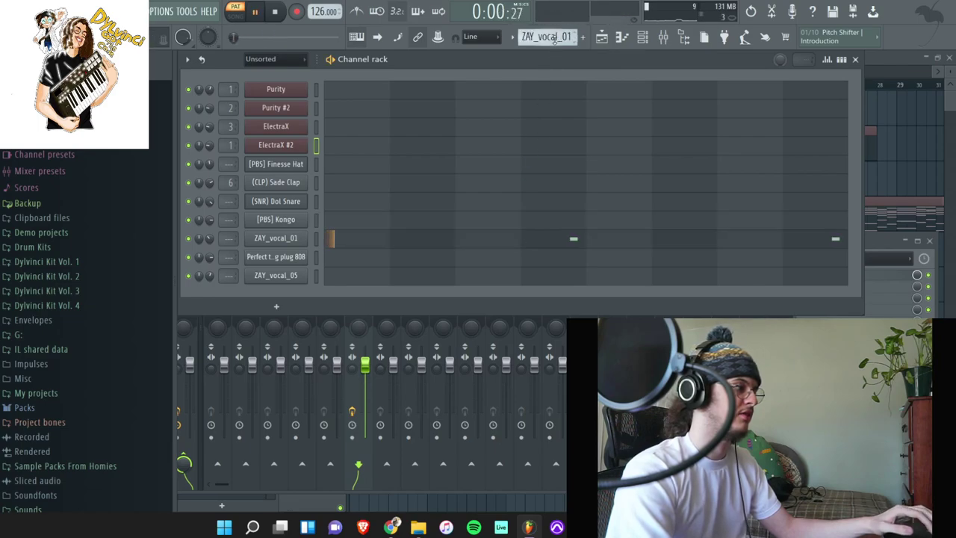
pyautogui.click(589, 239)
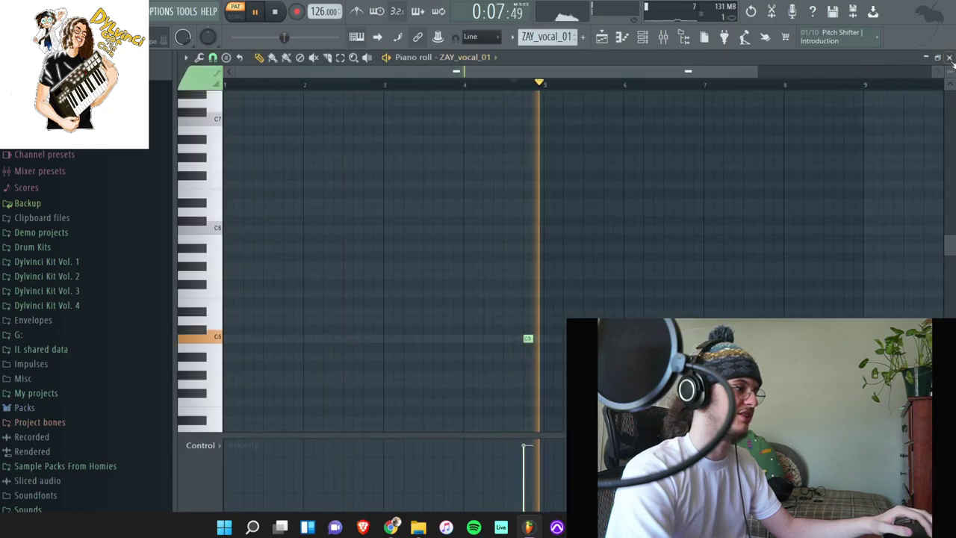
pyautogui.press('space')
pyautogui.click(618, 34)
# Step: Play the Perfect tuned long plug 808 pattern from the start, then bring the Playlist forward
pyautogui.scroll(-1, 553, 38)
pyautogui.press('space')
pyautogui.press('space')
pyautogui.press('space')
pyautogui.click(273, 12)
pyautogui.press('space')
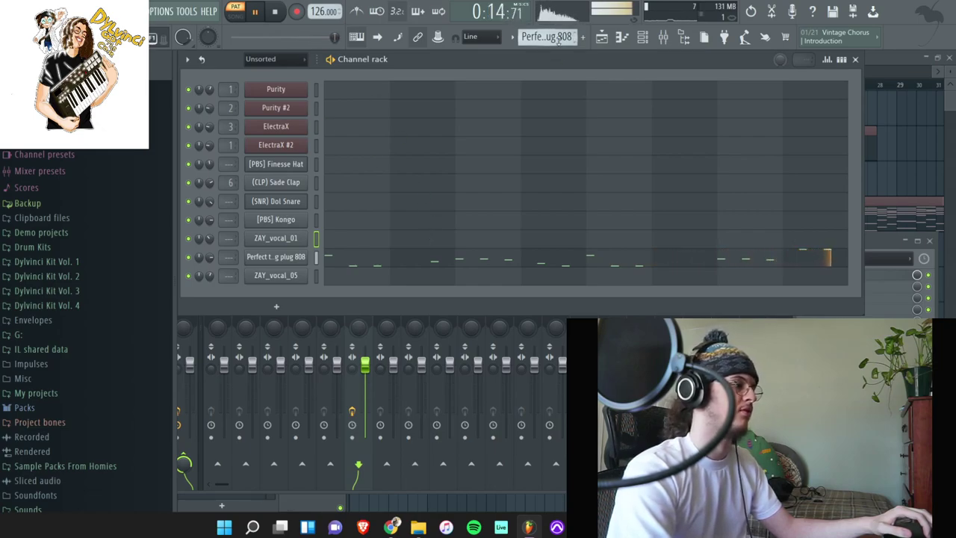
pyautogui.scroll(-1, 558, 41)
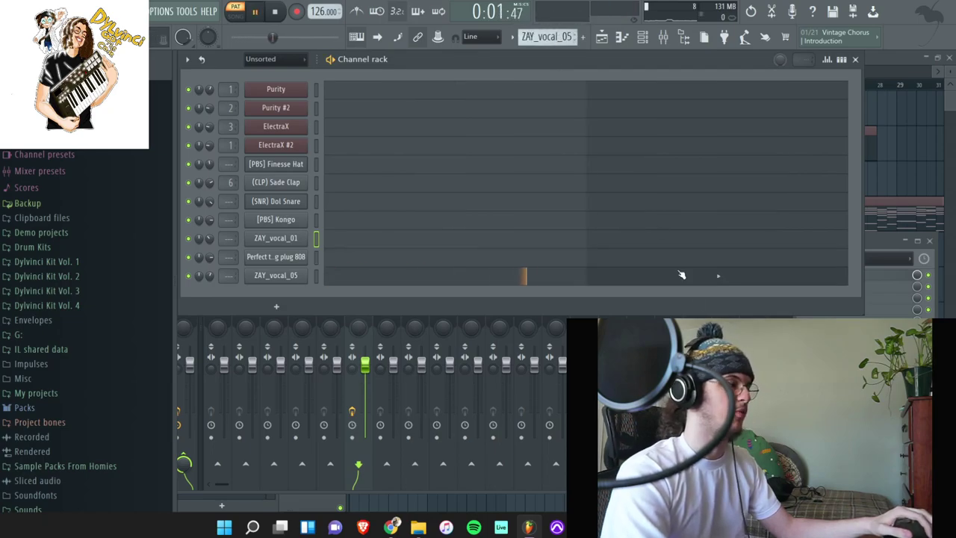
pyautogui.click(904, 192)
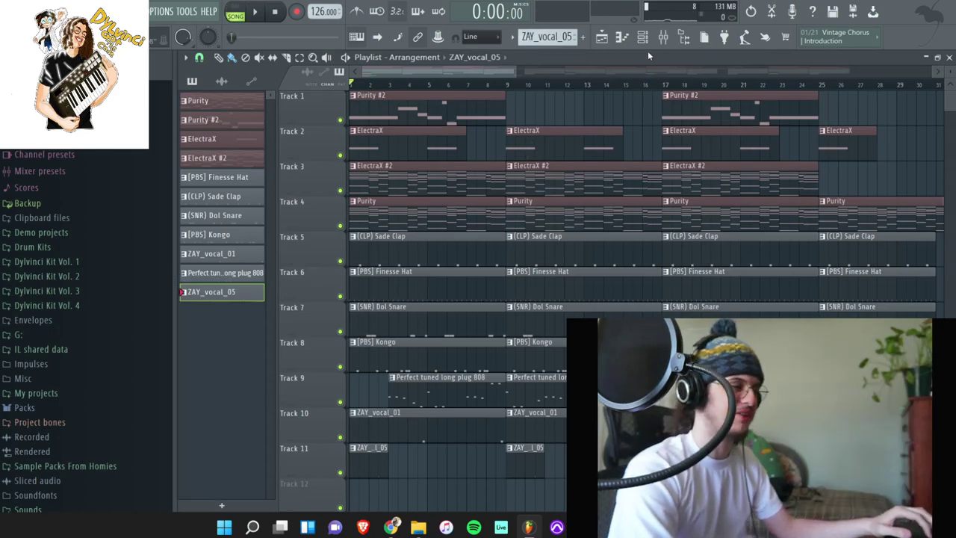
# Step: Set the song position to about bar 28 and play through the break to around bar 34
pyautogui.scroll(-1, 490, 90)
pyautogui.scroll(-1, 620, 224)
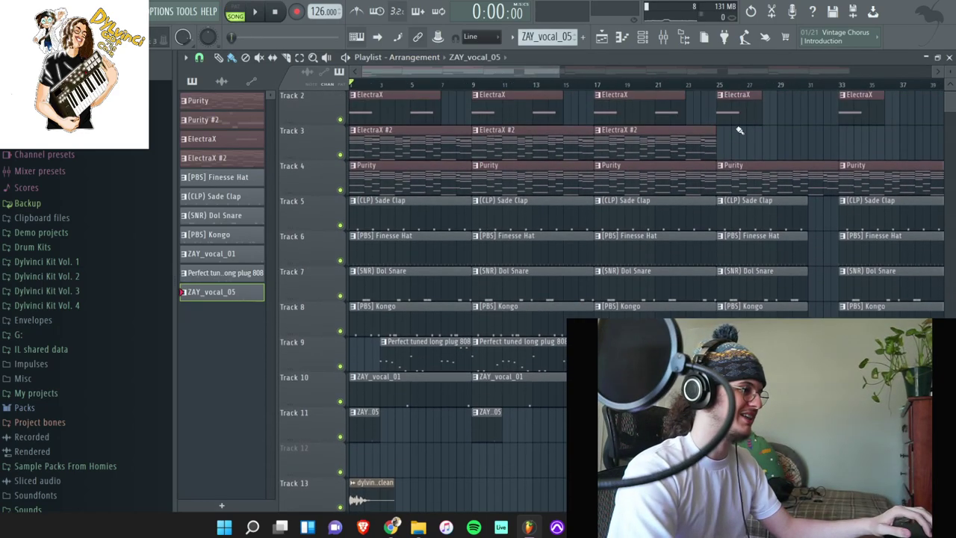
pyautogui.click(749, 84)
pyautogui.scroll(1, 751, 93)
pyautogui.click(775, 85)
pyautogui.scroll(-3, 793, 120)
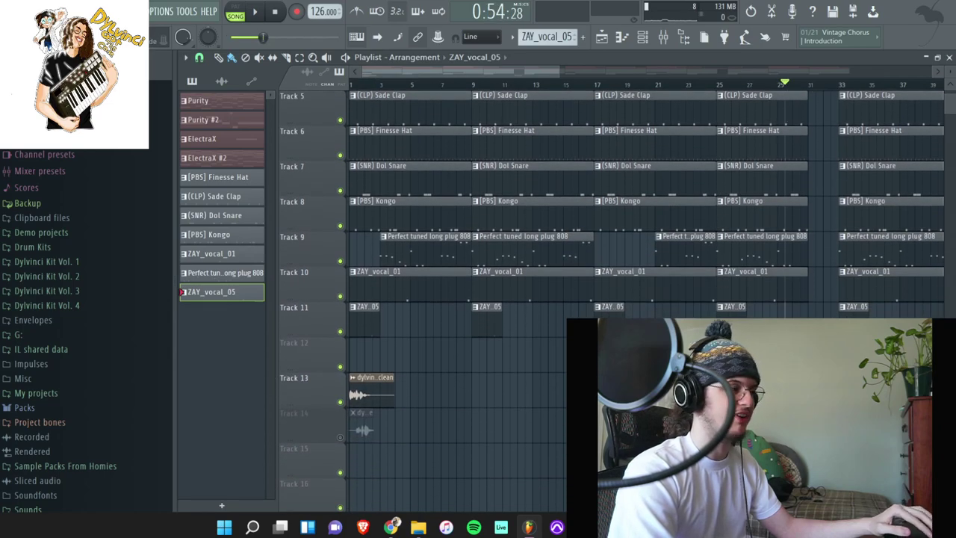
pyautogui.scroll(4, 799, 247)
pyautogui.press('space')
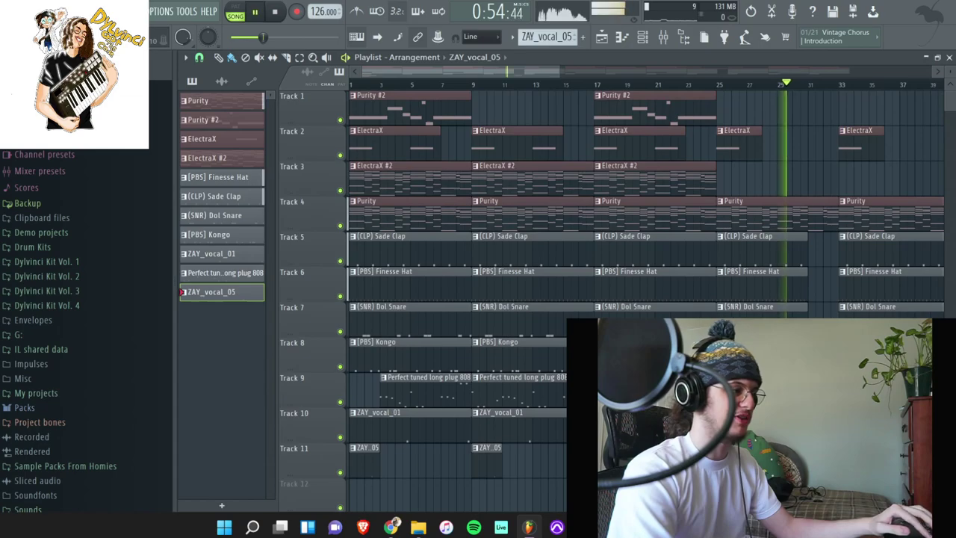
pyautogui.scroll(-2, 792, 224)
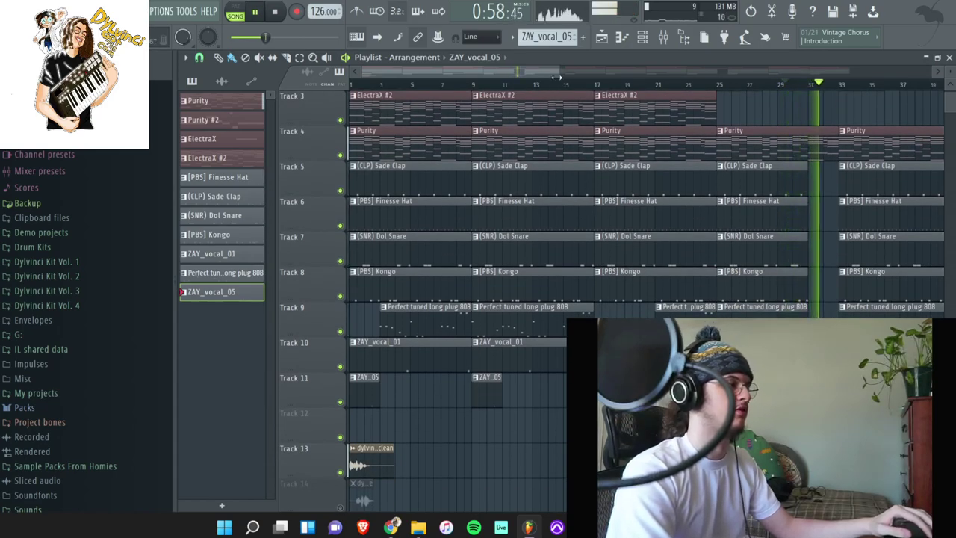
pyautogui.scroll(-3, 579, 180)
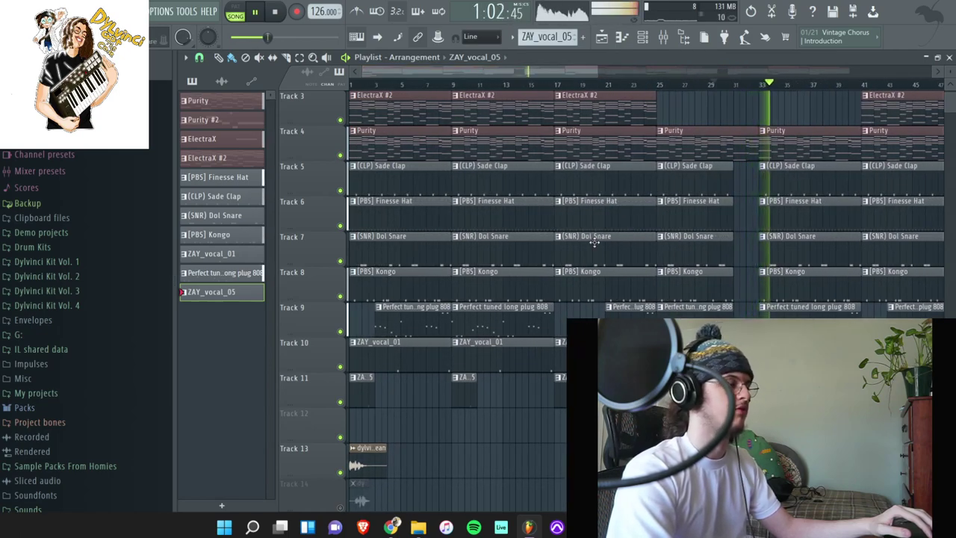
pyautogui.scroll(2, 860, 123)
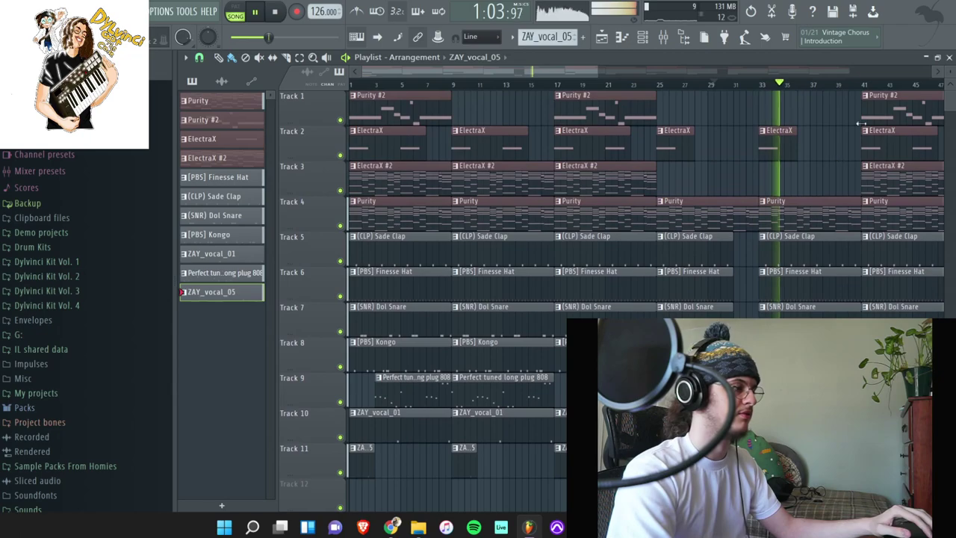
# Step: Close the Playlist and Channel rack, stop playback, and bring the master Fruity Limiter forward
pyautogui.click(950, 57)
pyautogui.click(855, 59)
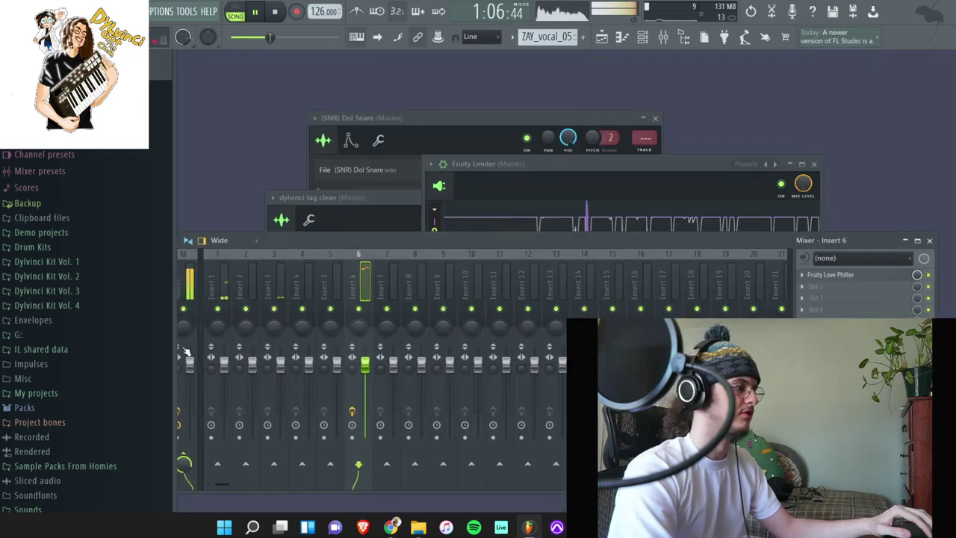
pyautogui.press('space')
pyautogui.click(557, 202)
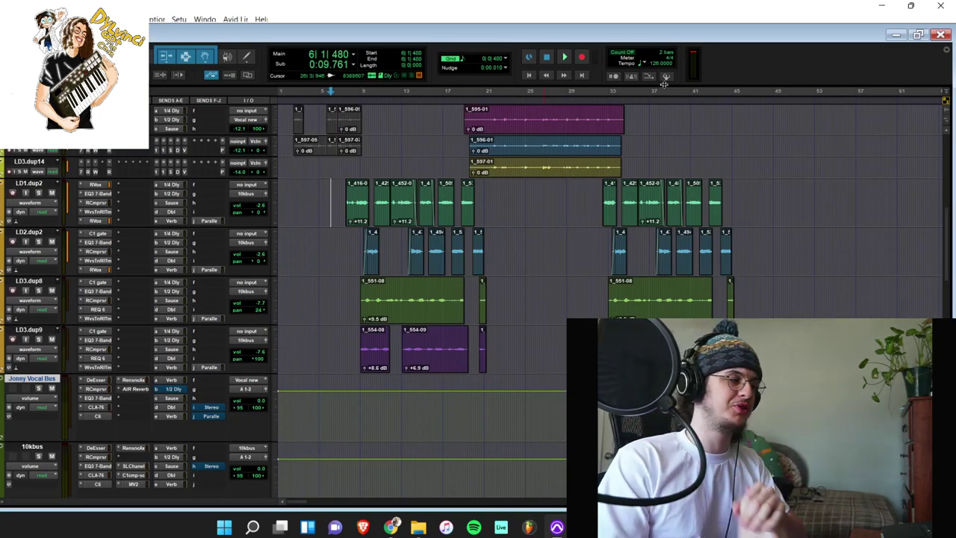
# Step: Scroll the Pro Tools Edit window to inspect the LD1, LD2 and LD3 vocal tracks
pyautogui.scroll(10, 412, 186)
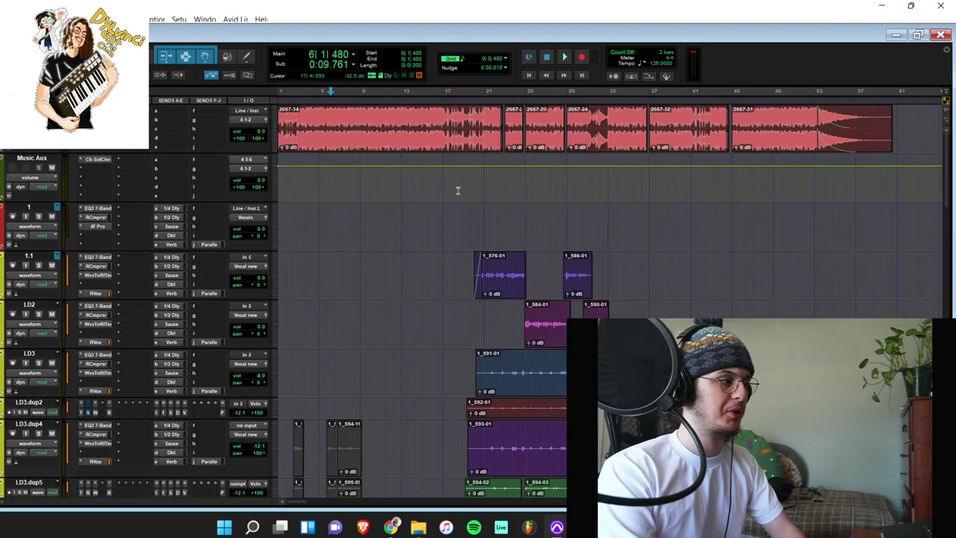
pyautogui.scroll(-1, 480, 187)
pyautogui.scroll(-15, 542, 210)
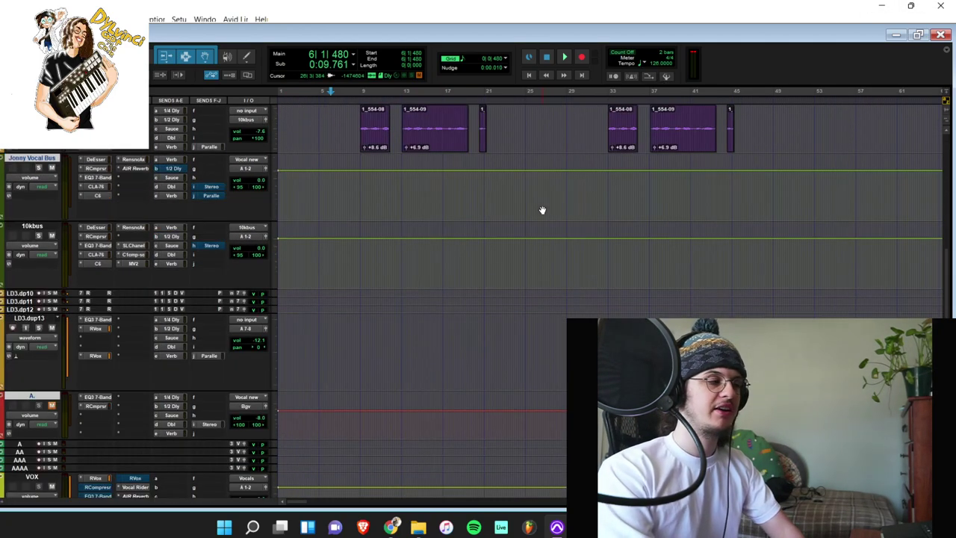
pyautogui.scroll(1, 542, 209)
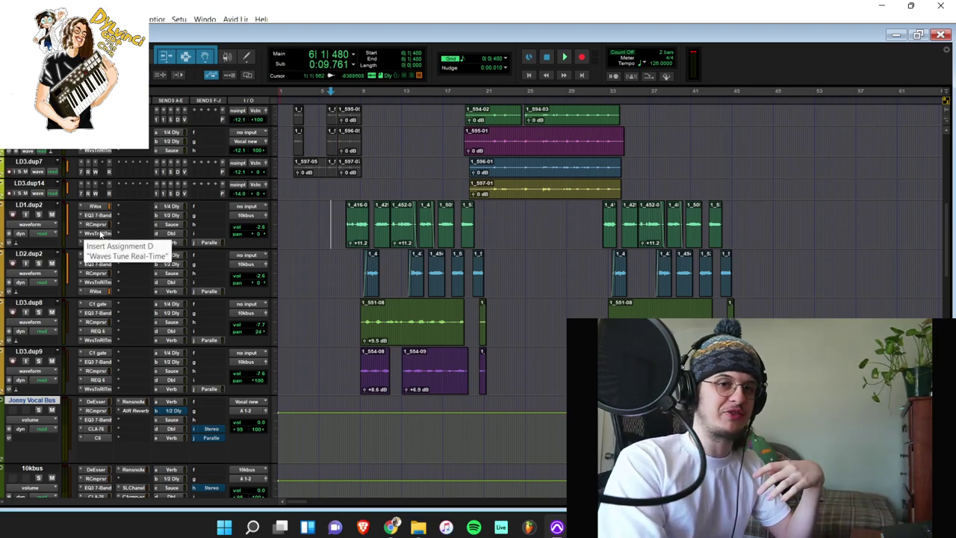
pyautogui.scroll(-3, 243, 304)
pyautogui.scroll(3, 242, 304)
pyautogui.scroll(10, 243, 304)
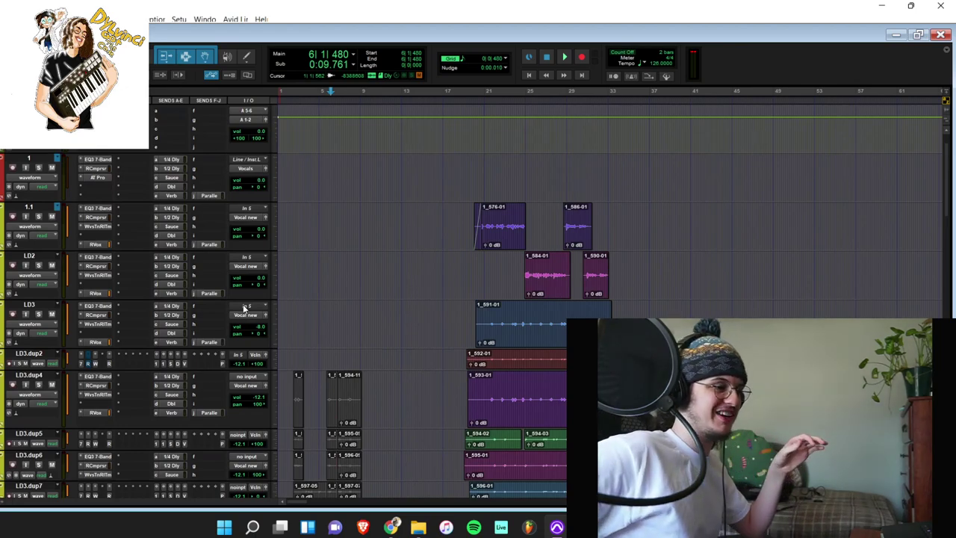
pyautogui.scroll(-5, 327, 345)
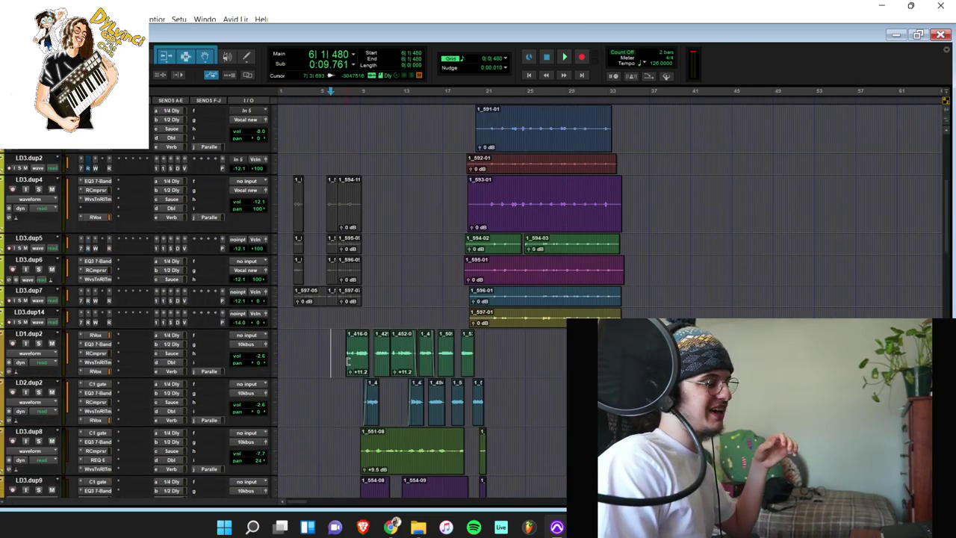
pyautogui.scroll(-5, 336, 355)
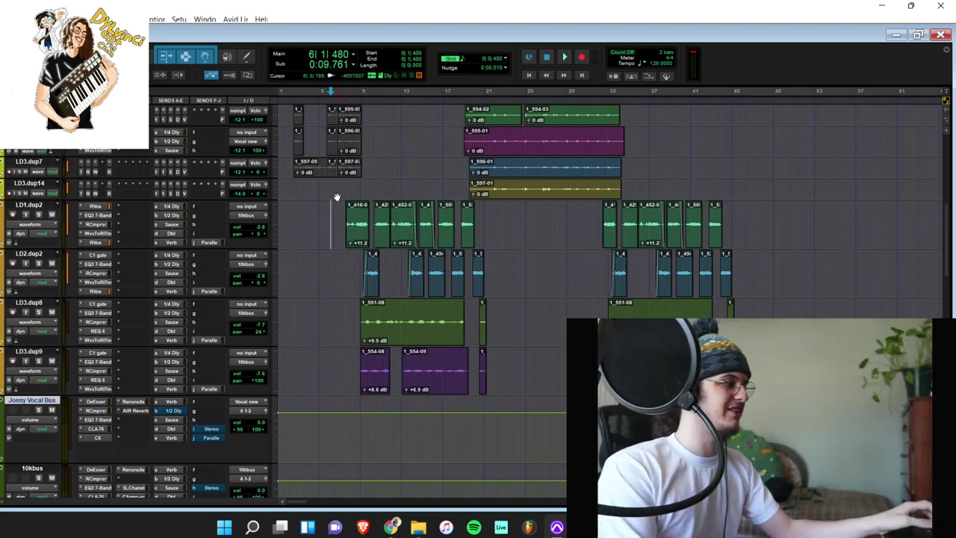
pyautogui.scroll(3, 336, 195)
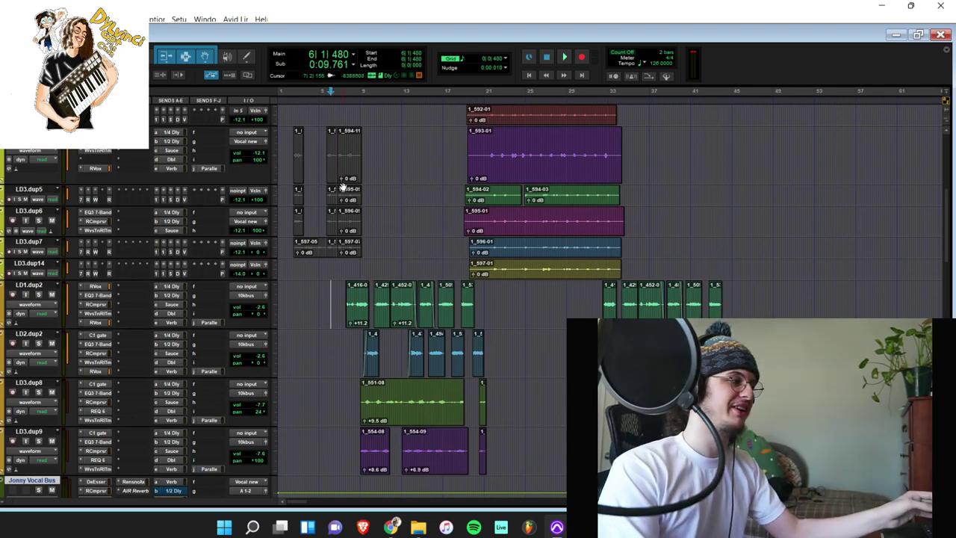
pyautogui.scroll(8, 378, 229)
pyautogui.scroll(-6, 377, 230)
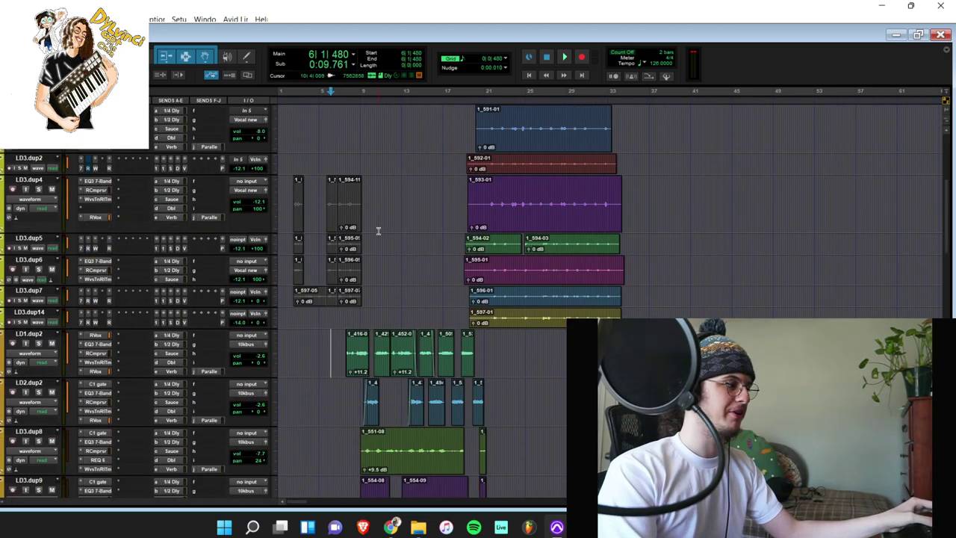
pyautogui.scroll(-3, 378, 231)
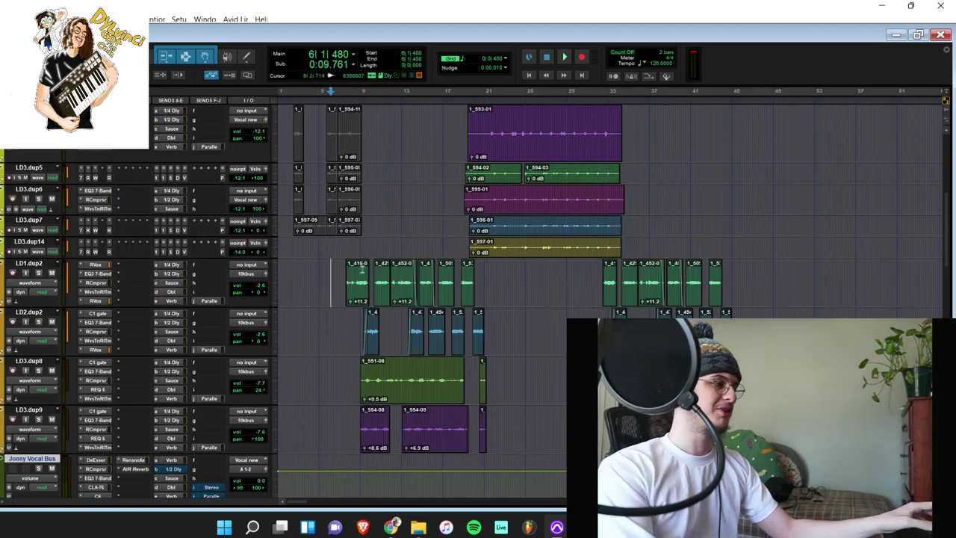
pyautogui.click(347, 242)
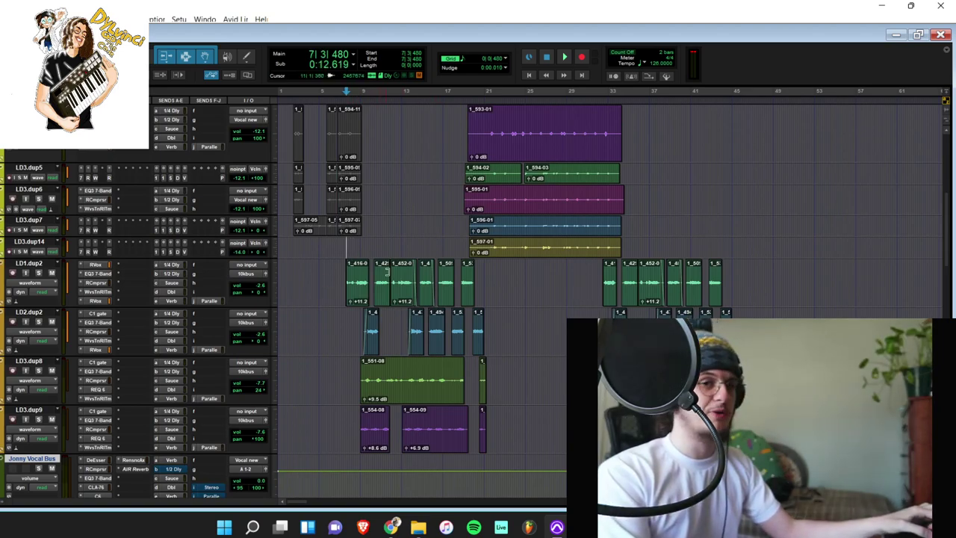
pyautogui.press('space')
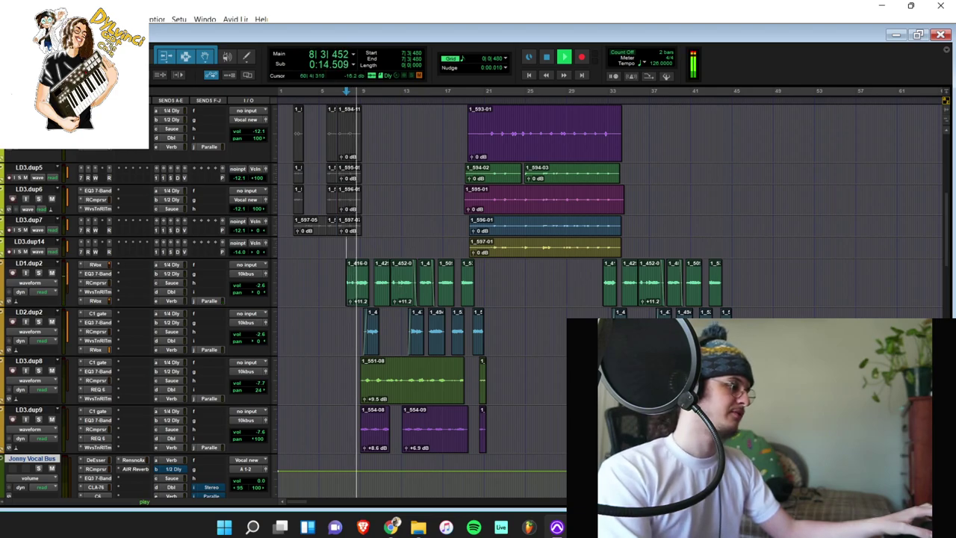
pyautogui.hotkey('ctrl', ']')
pyautogui.hotkey('ctrl', ']')
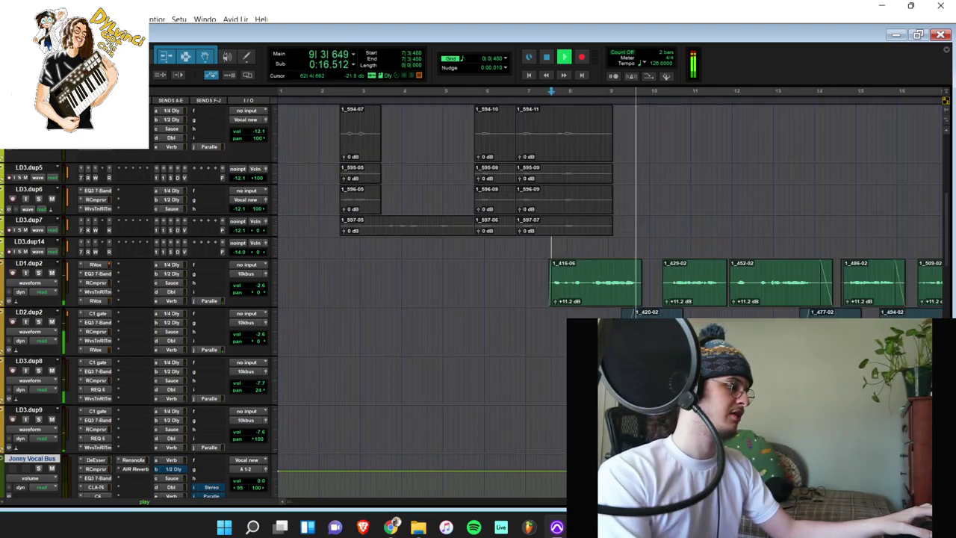
pyautogui.hotkey('ctrl', '[')
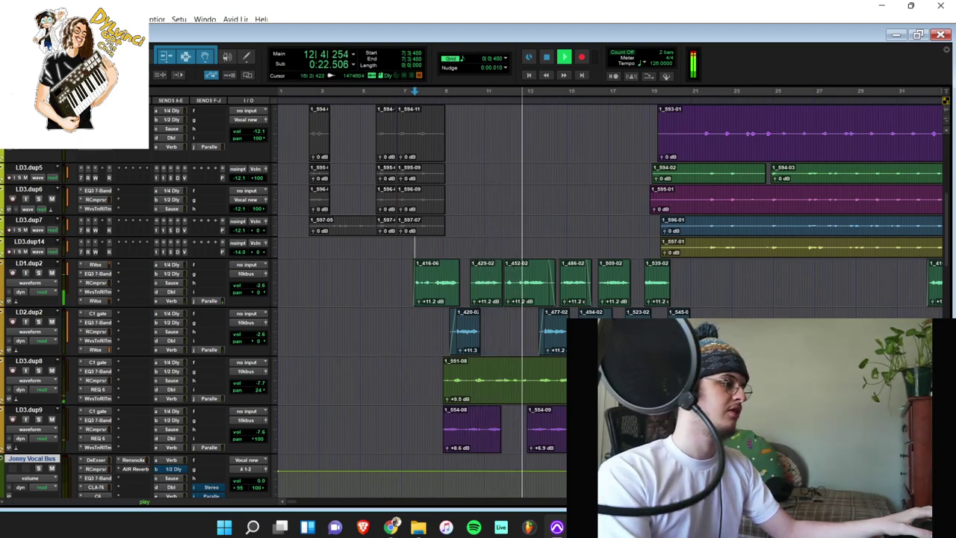
pyautogui.scroll(5, 431, 304)
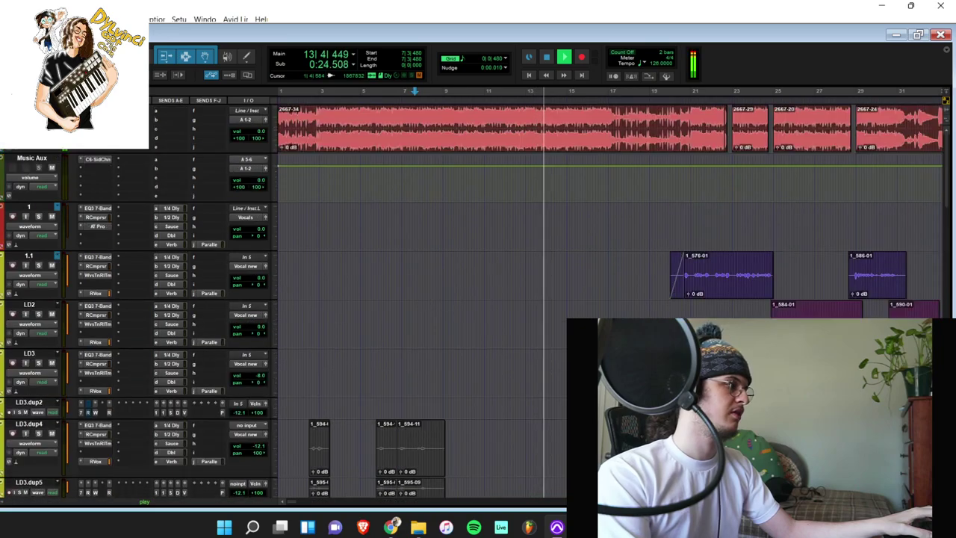
pyautogui.scroll(-10, 458, 318)
pyautogui.scroll(-1, 459, 319)
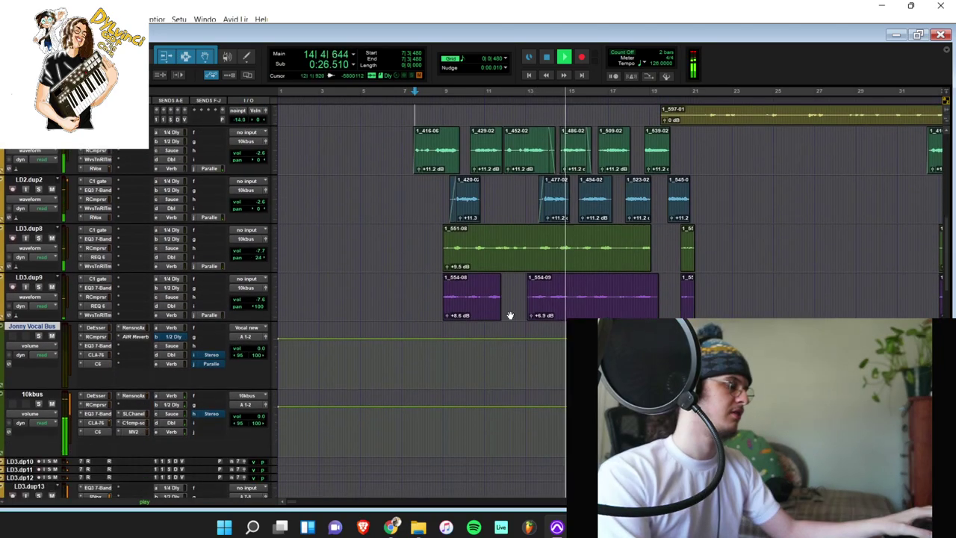
pyautogui.scroll(3, 493, 317)
pyautogui.scroll(-1, 514, 313)
pyautogui.scroll(-1, 514, 313)
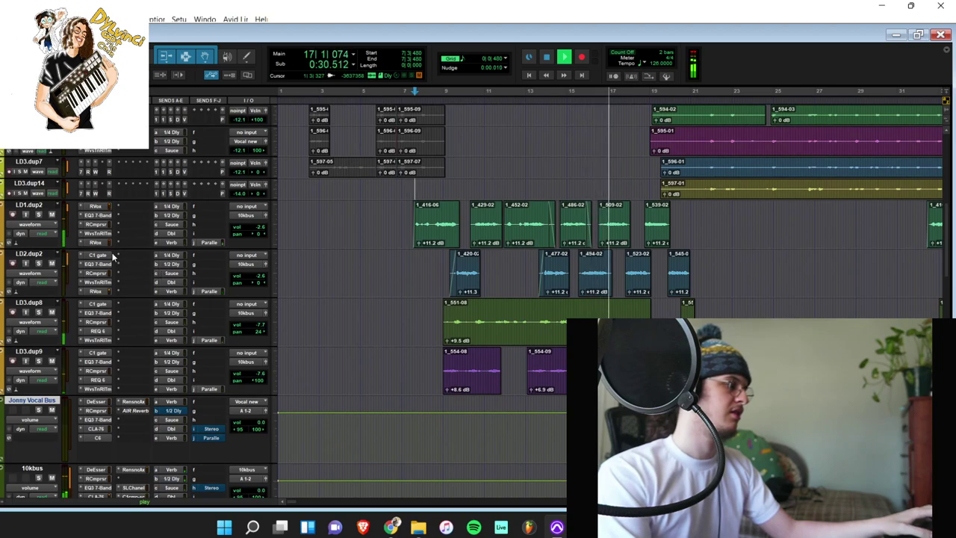
pyautogui.press('space')
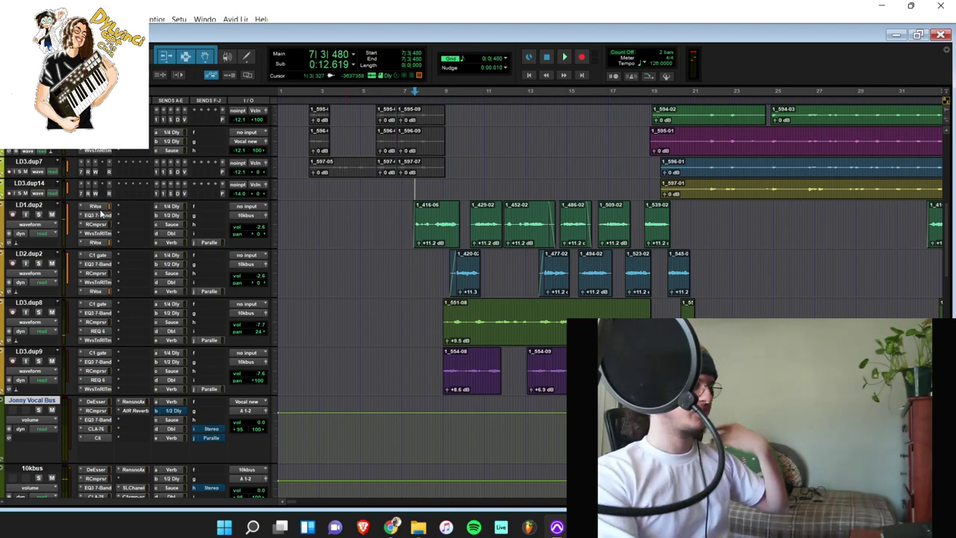
# Step: Inspect the RVox, Renaissance Compressor and EQ3 7-Band inserts on LD1.dup2
pyautogui.click(98, 208)
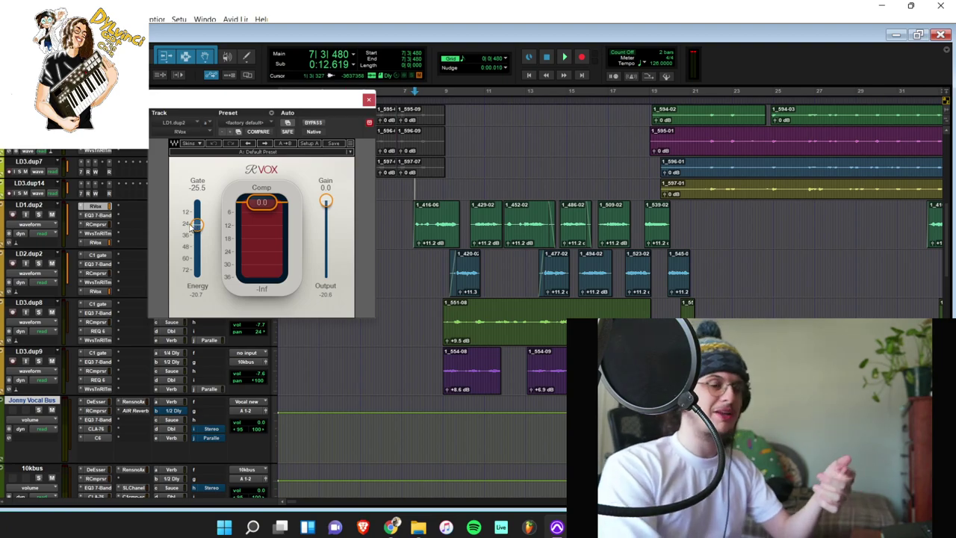
pyautogui.click(97, 224)
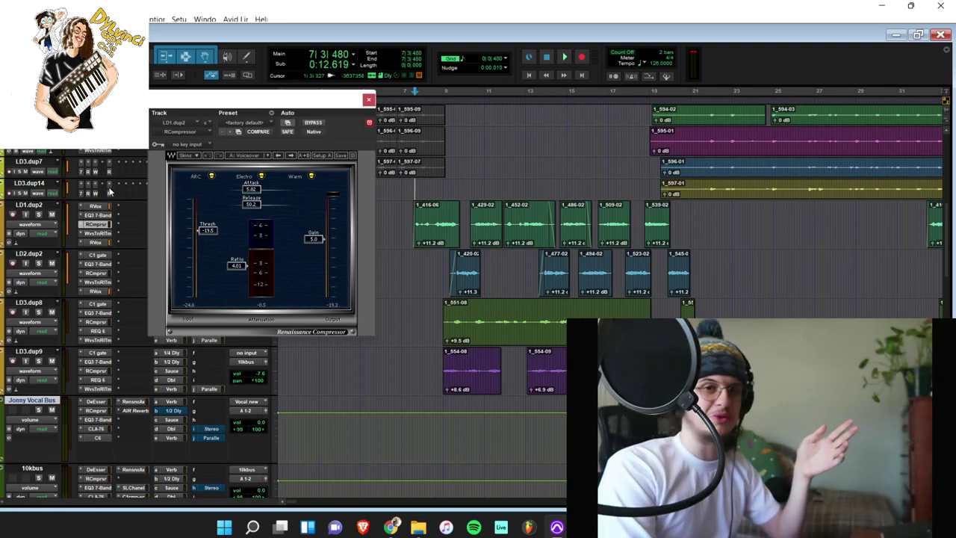
pyautogui.click(109, 222)
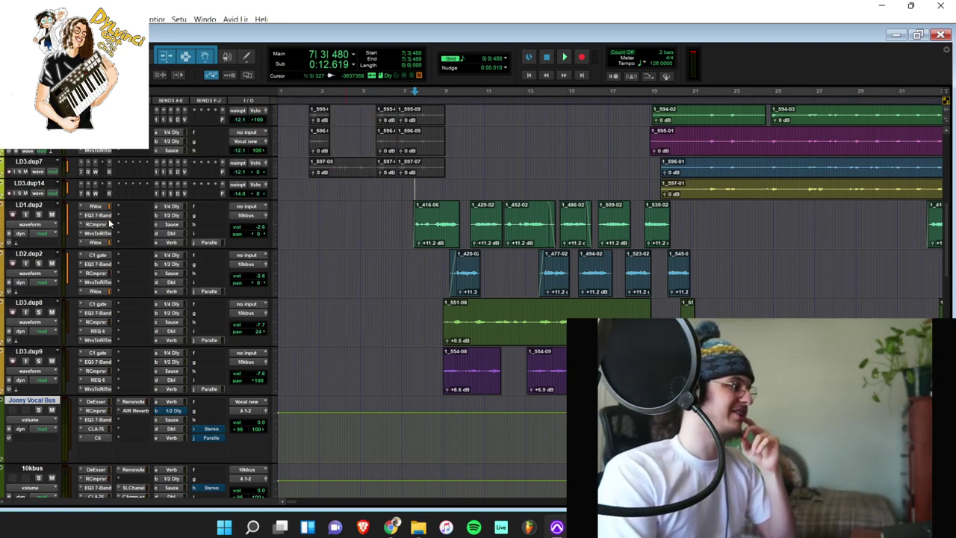
pyautogui.click(108, 215)
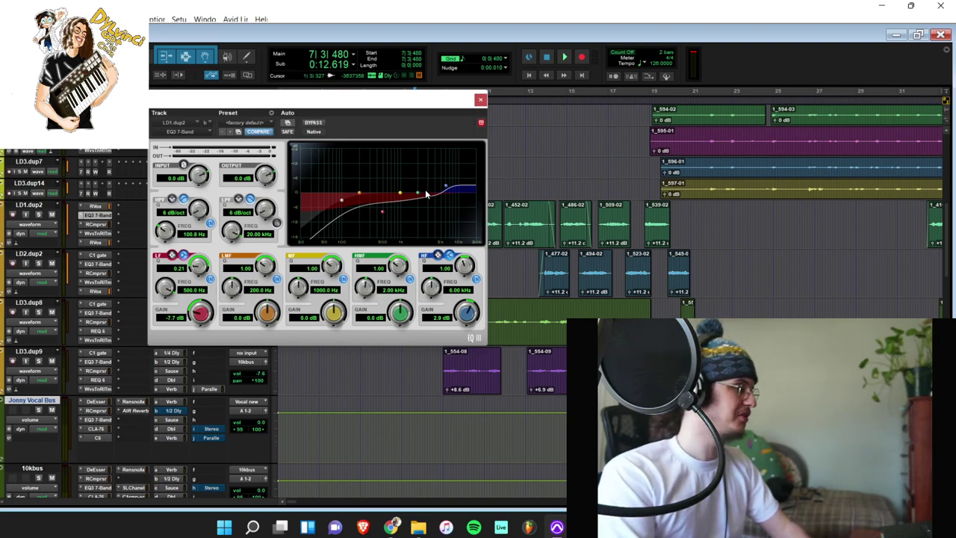
pyautogui.moveTo(395, 105); pyautogui.dragTo(375, 90)
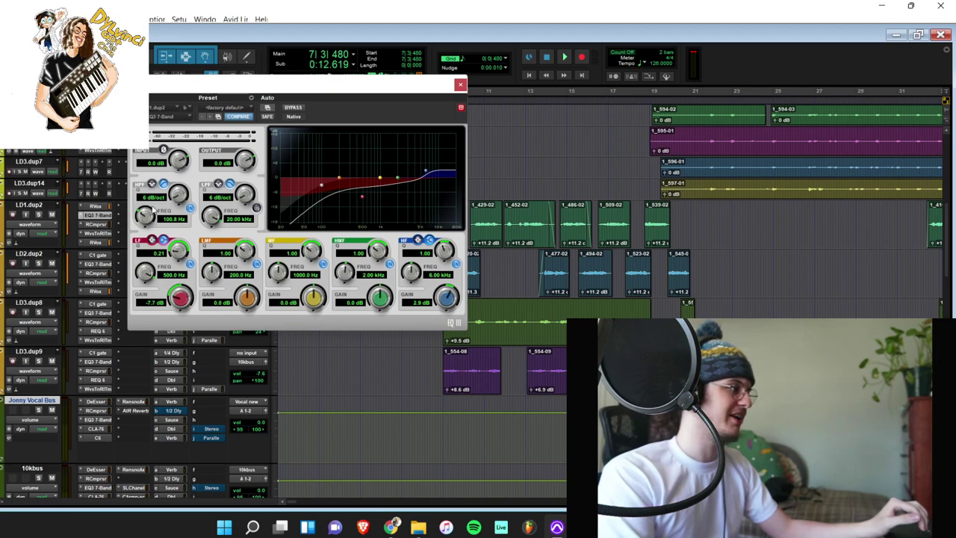
# Step: Audition LD1.dup2 through its compressor with the threshold lowered to about -20 dB
pyautogui.click(108, 224)
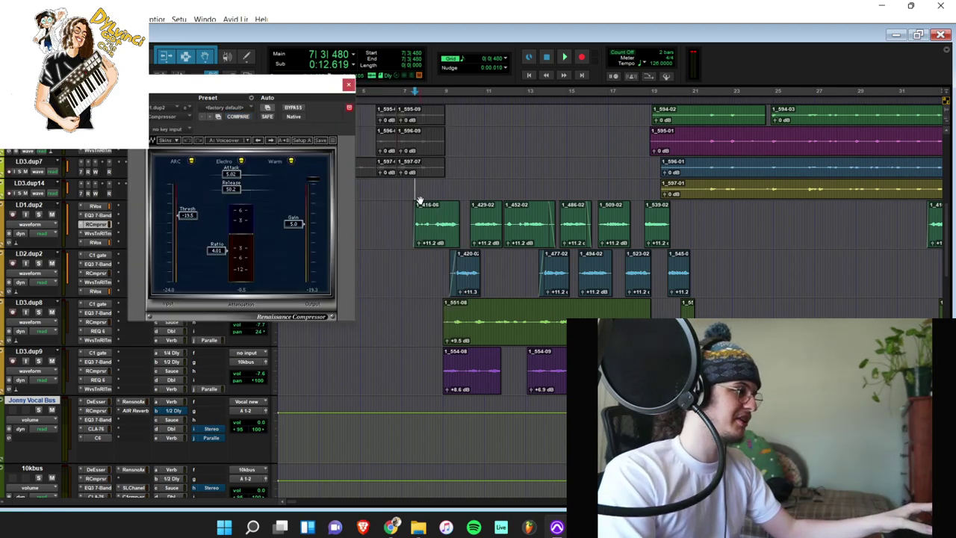
pyautogui.press('space')
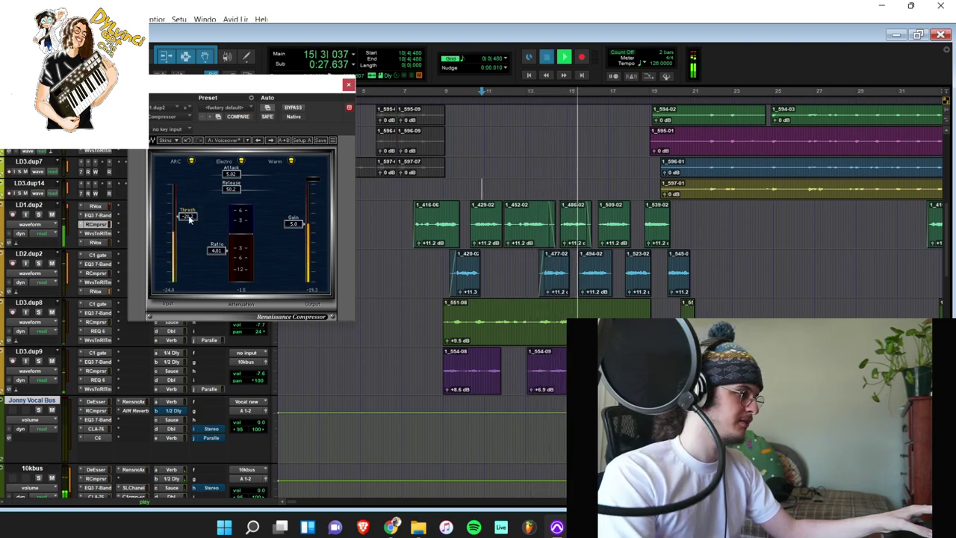
pyautogui.press('space')
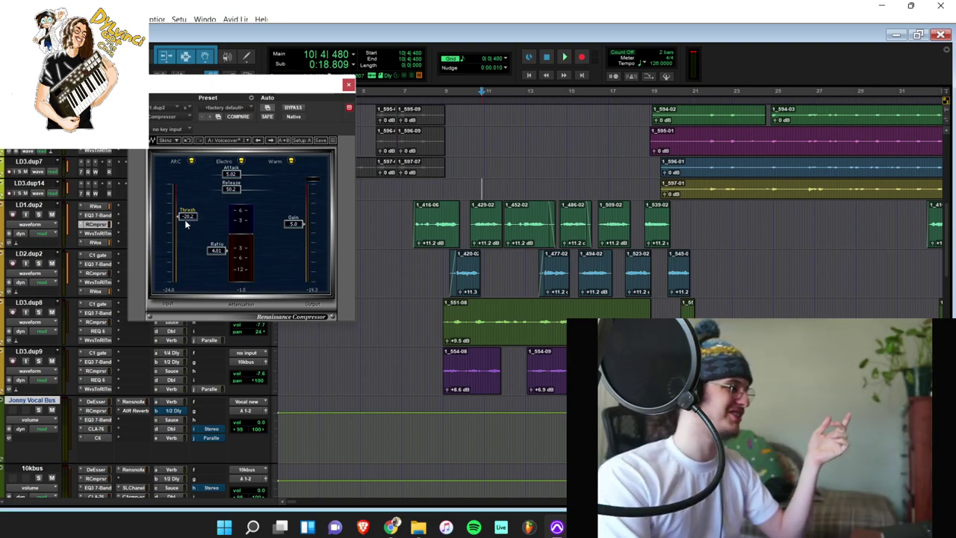
pyautogui.click(91, 225)
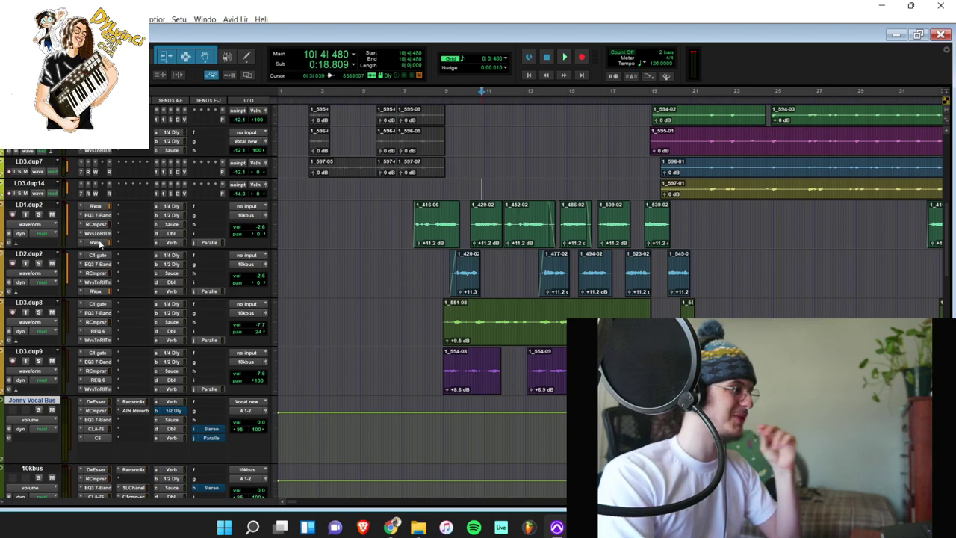
pyautogui.click(99, 243)
pyautogui.click(97, 233)
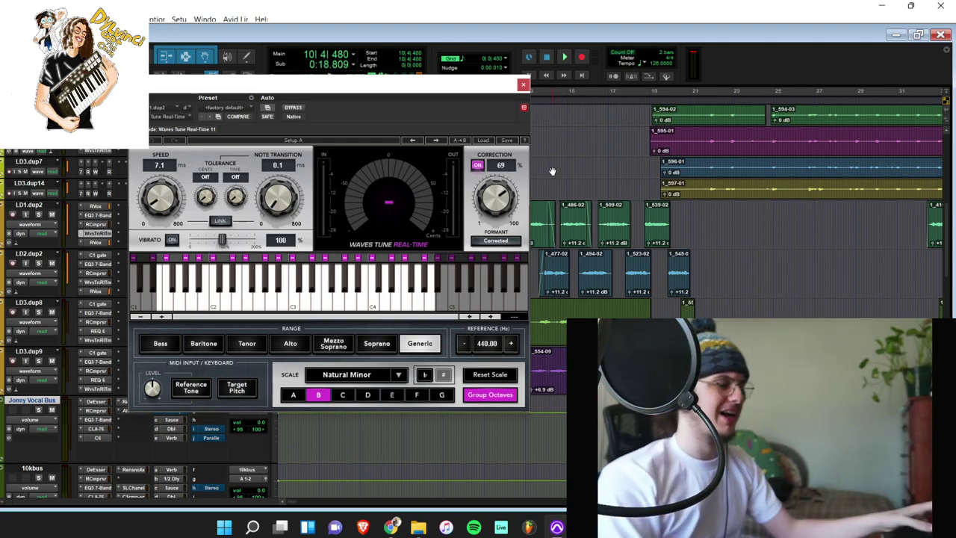
pyautogui.click(522, 86)
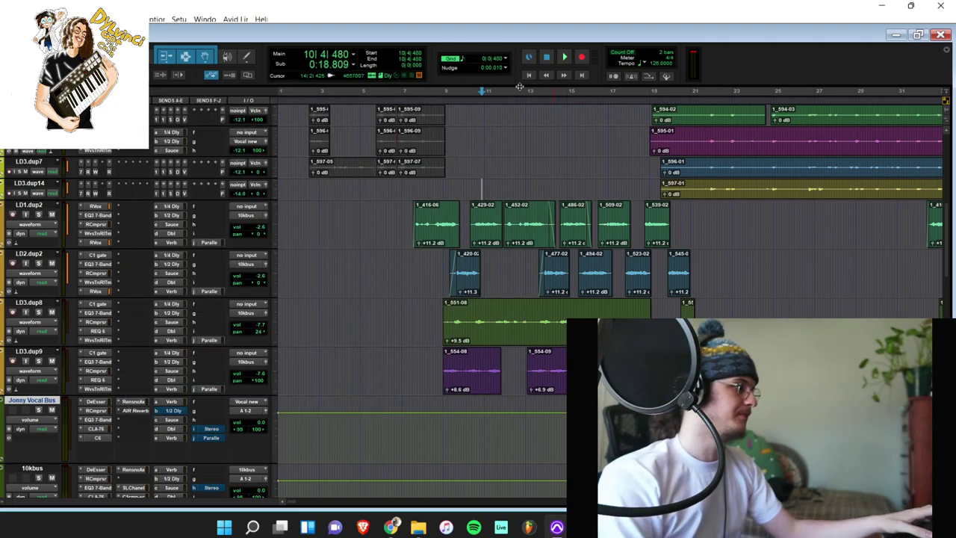
pyautogui.click(93, 243)
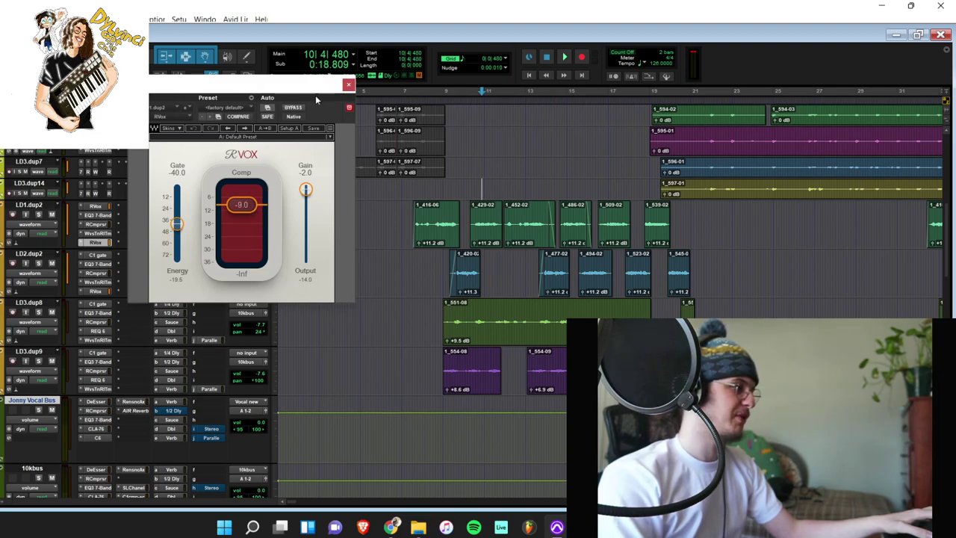
pyautogui.click(347, 85)
pyautogui.click(171, 215)
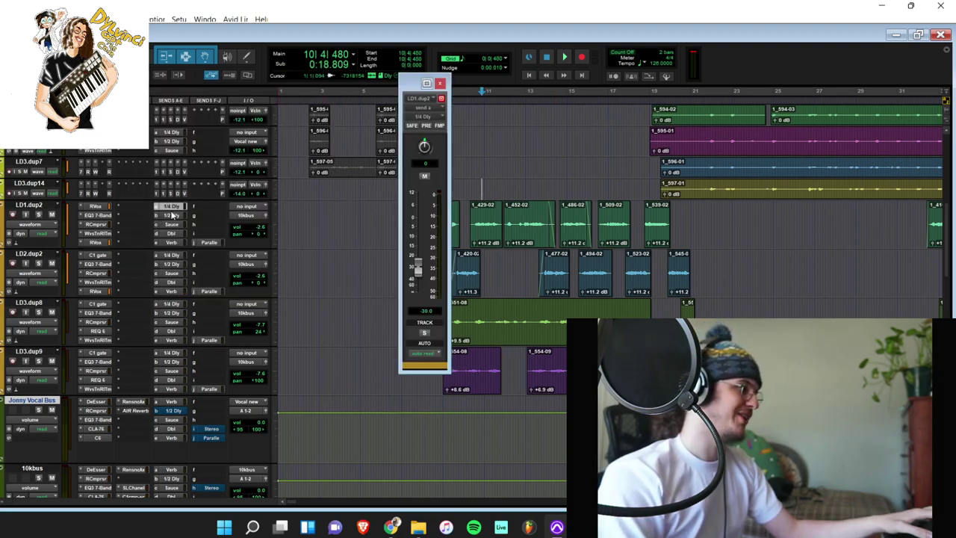
pyautogui.click(172, 207)
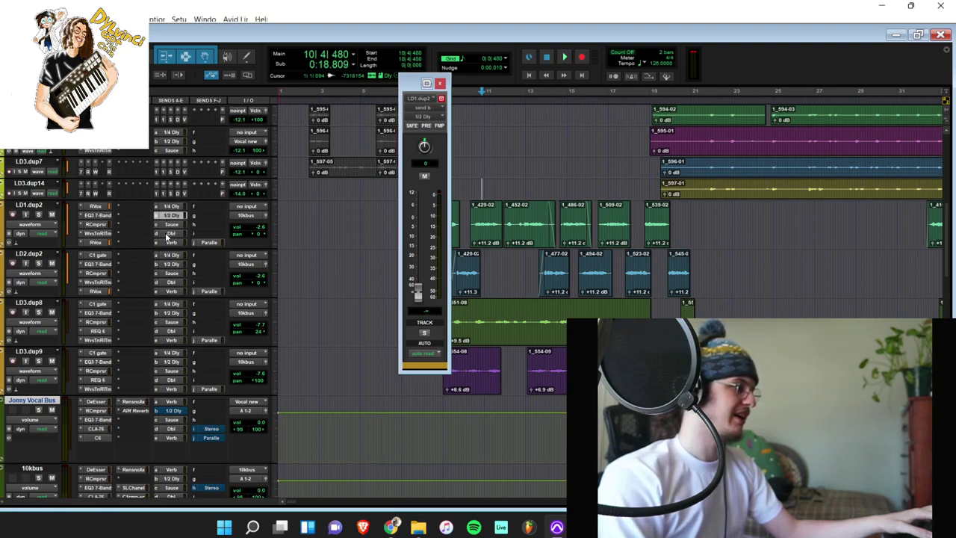
pyautogui.click(171, 224)
pyautogui.click(171, 233)
pyautogui.click(171, 224)
pyautogui.click(174, 234)
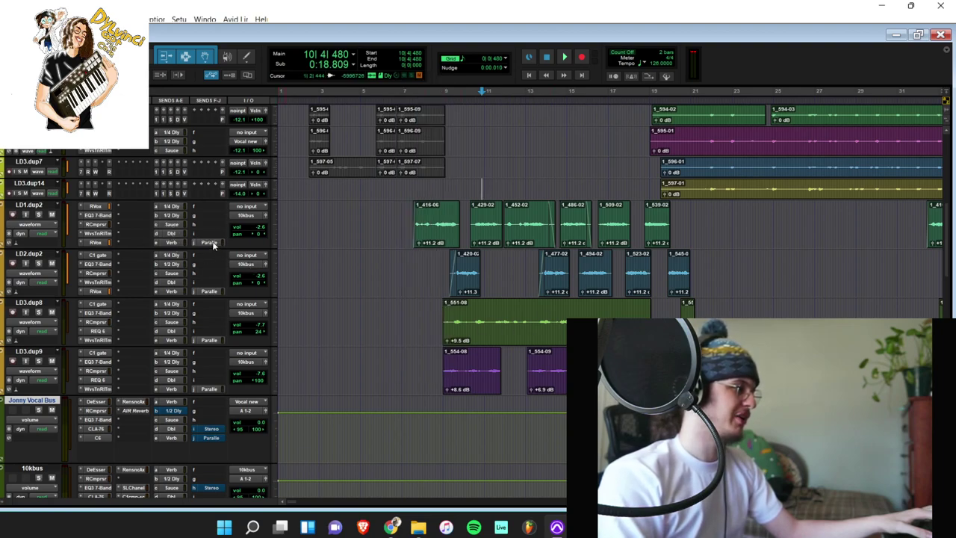
pyautogui.scroll(-2, 207, 265)
pyautogui.scroll(2, 207, 265)
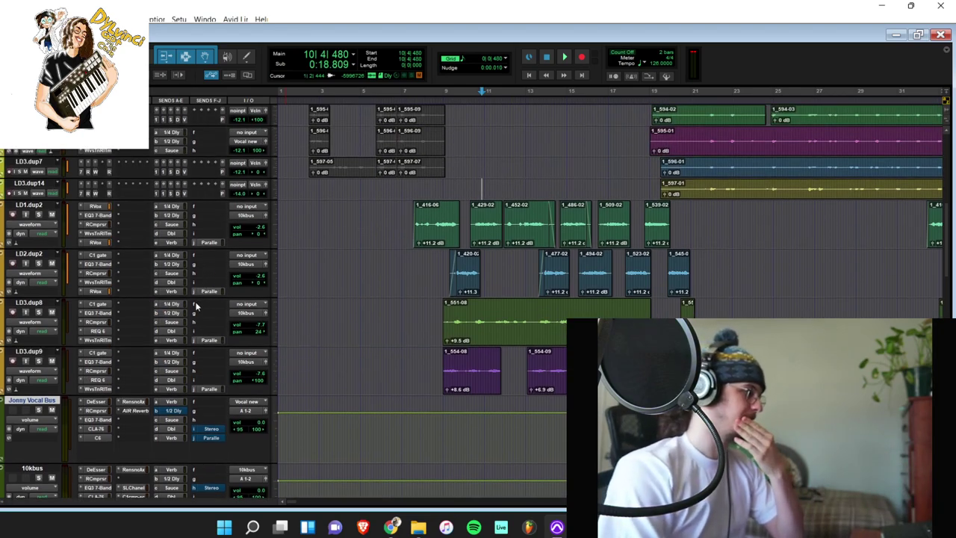
# Step: Audition LD3.dup8 through its REQ 6 band-limit (about 475 Hz to 8 kHz), then close the EQ
pyautogui.click(97, 330)
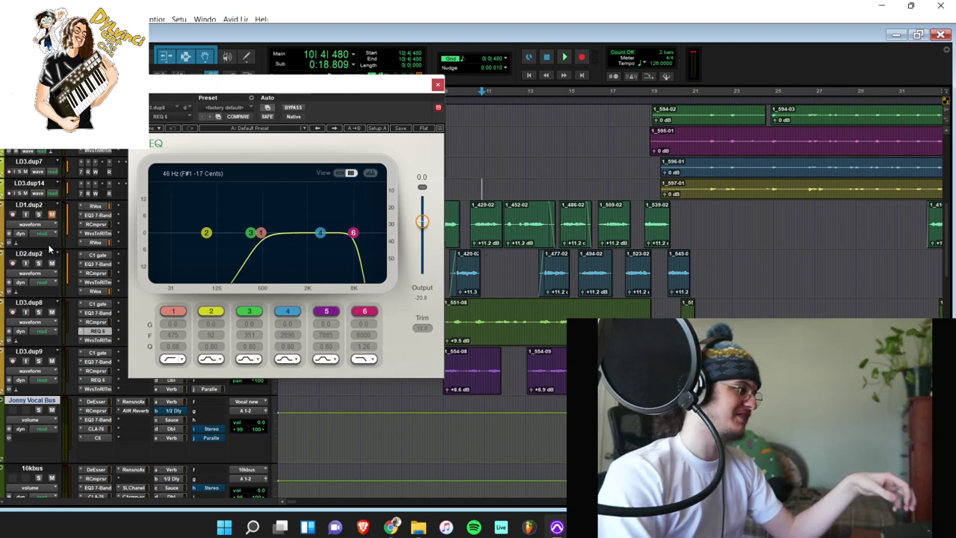
pyautogui.click(458, 165)
pyautogui.press('space')
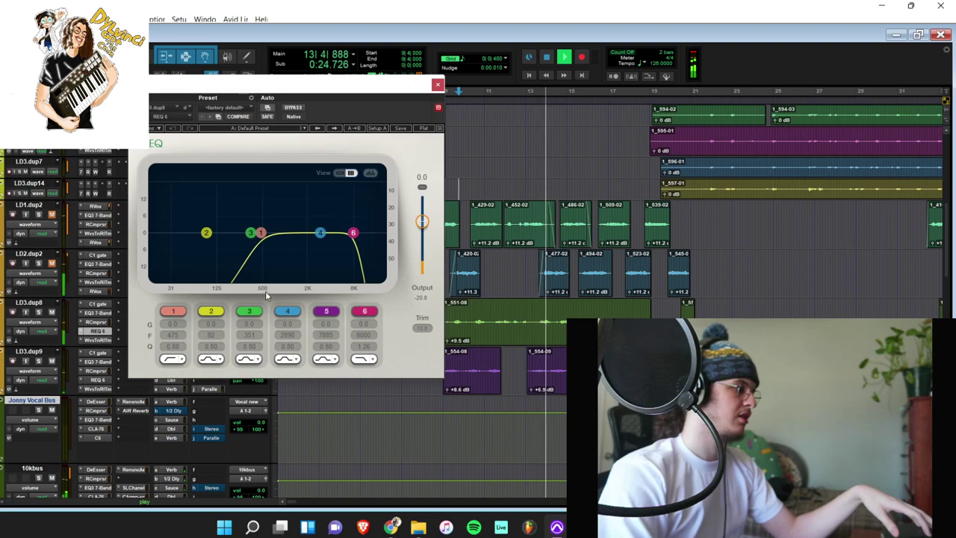
pyautogui.press('space')
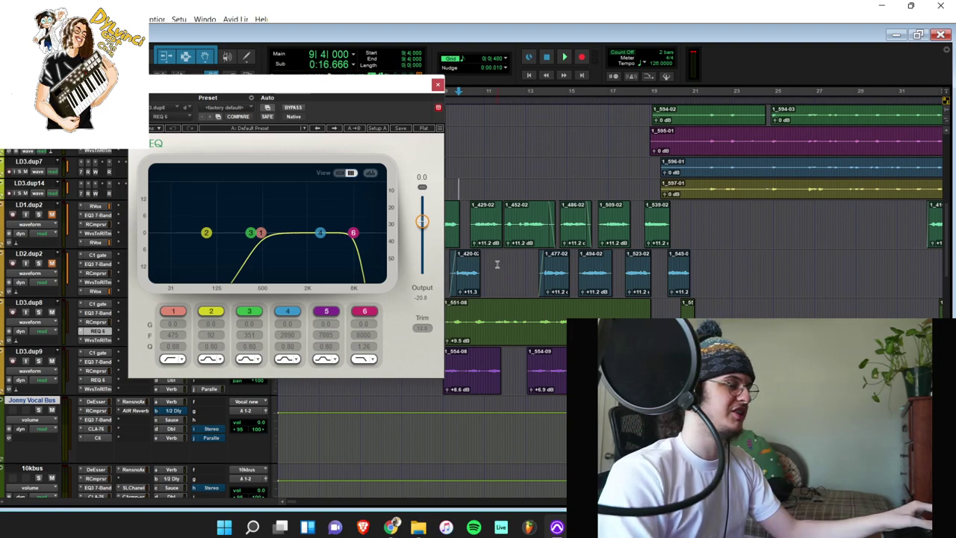
pyautogui.click(438, 85)
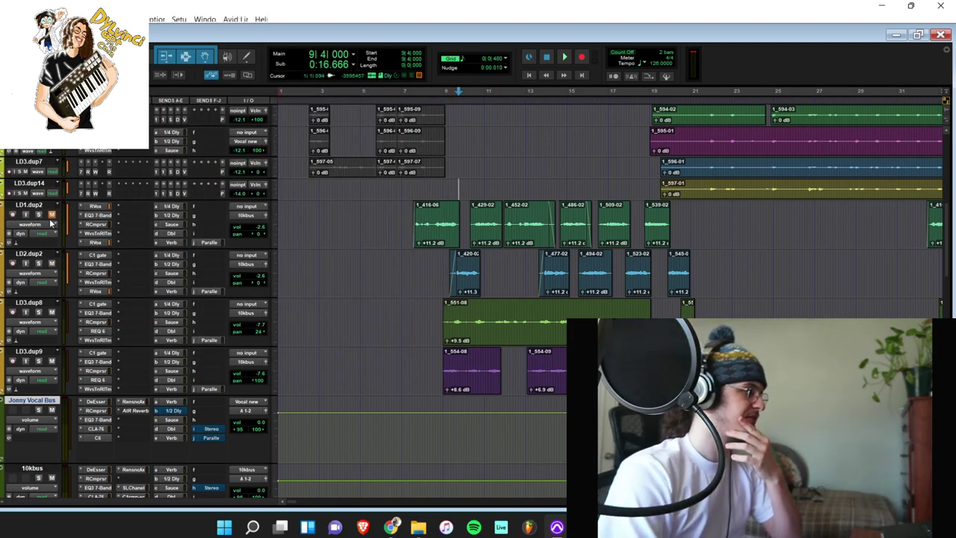
# Step: Play the mix briefly from bar 13
pyautogui.click(527, 160)
pyautogui.press('space')
pyautogui.scroll(-5, 283, 271)
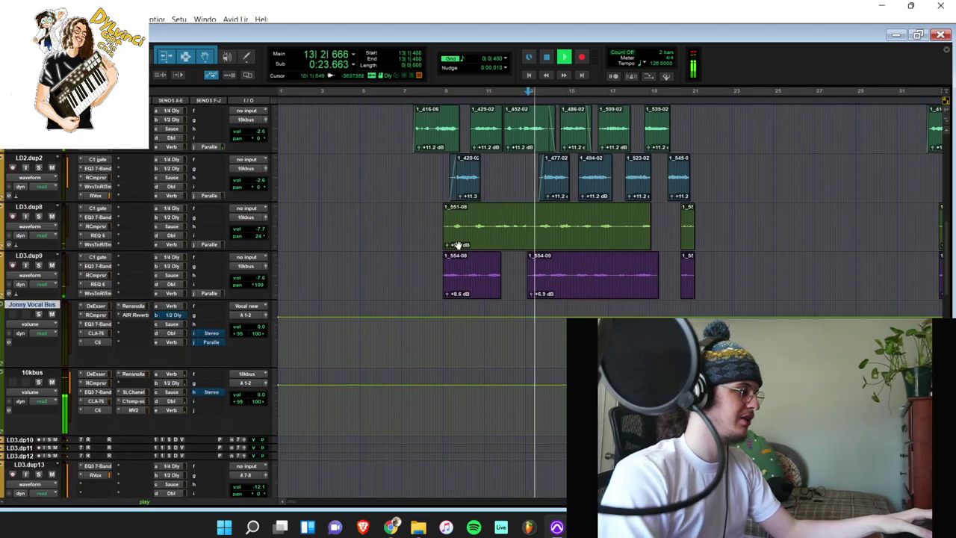
pyautogui.press('space')
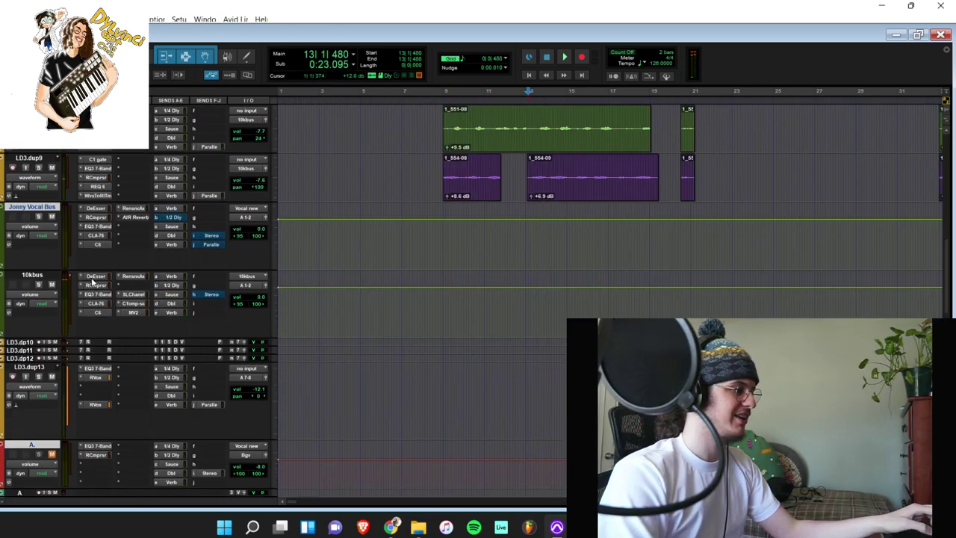
pyautogui.scroll(4, 399, 273)
pyautogui.scroll(-3, 290, 284)
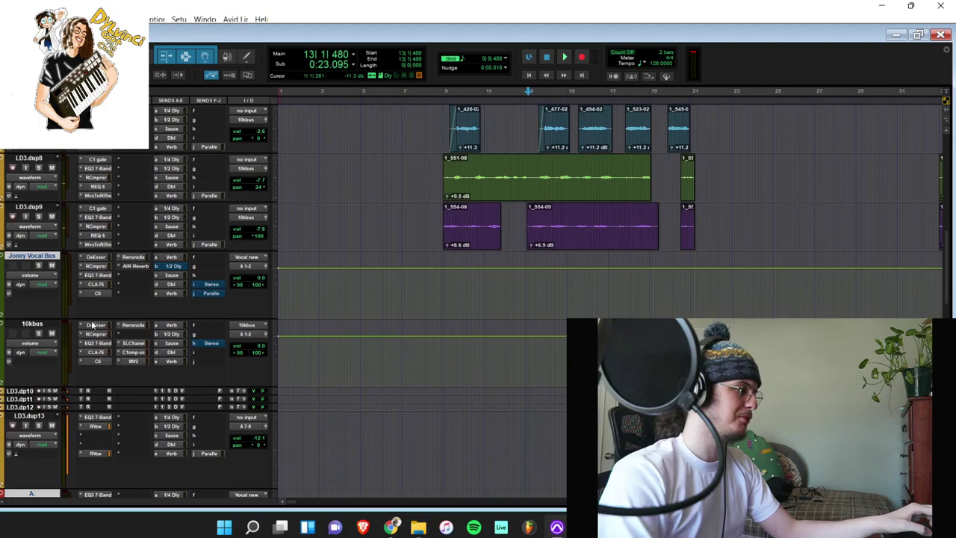
# Step: Inspect the 10kbus DeEsser, Renaissance Compressor, EQ3 7-Band, CLA-76 and C6 plugins
pyautogui.click(92, 327)
pyautogui.click(93, 327)
pyautogui.click(93, 326)
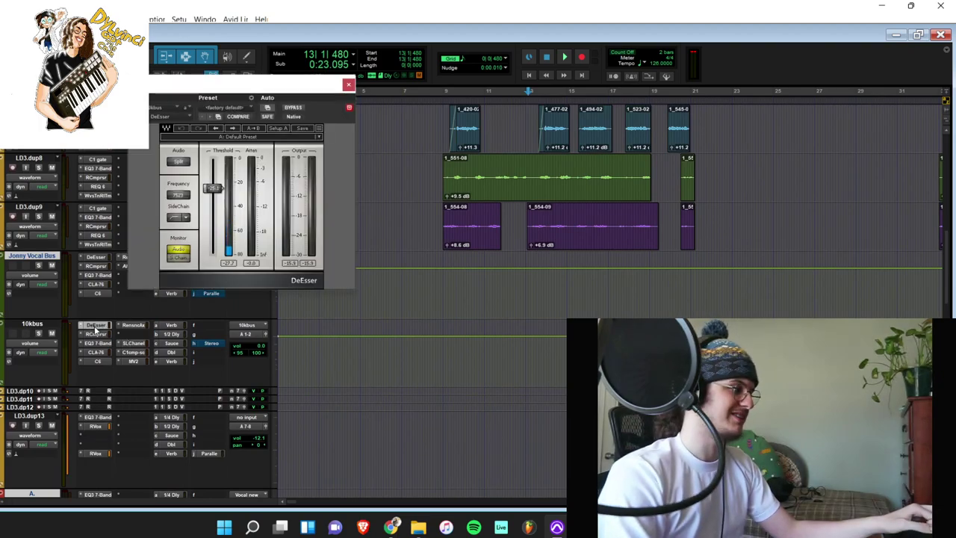
pyautogui.click(95, 335)
pyautogui.click(98, 342)
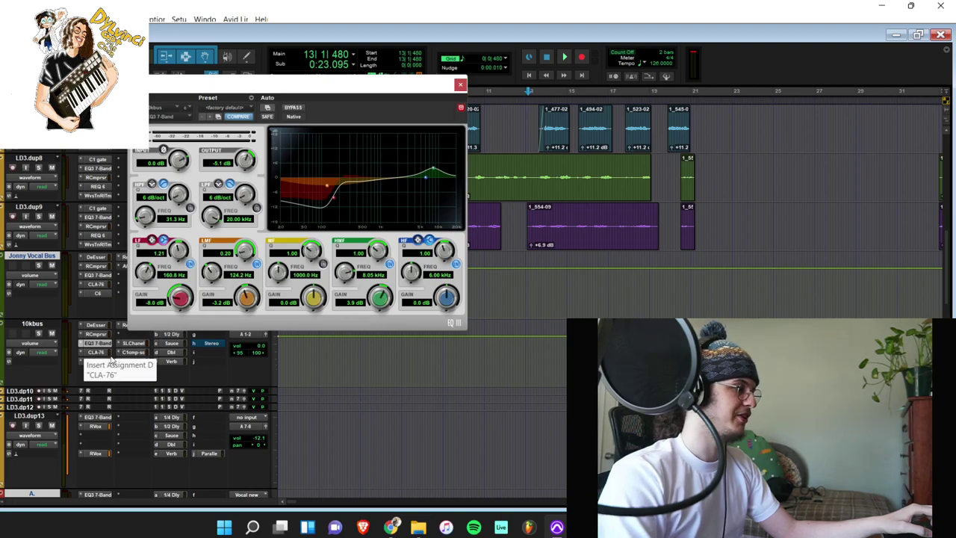
pyautogui.click(109, 354)
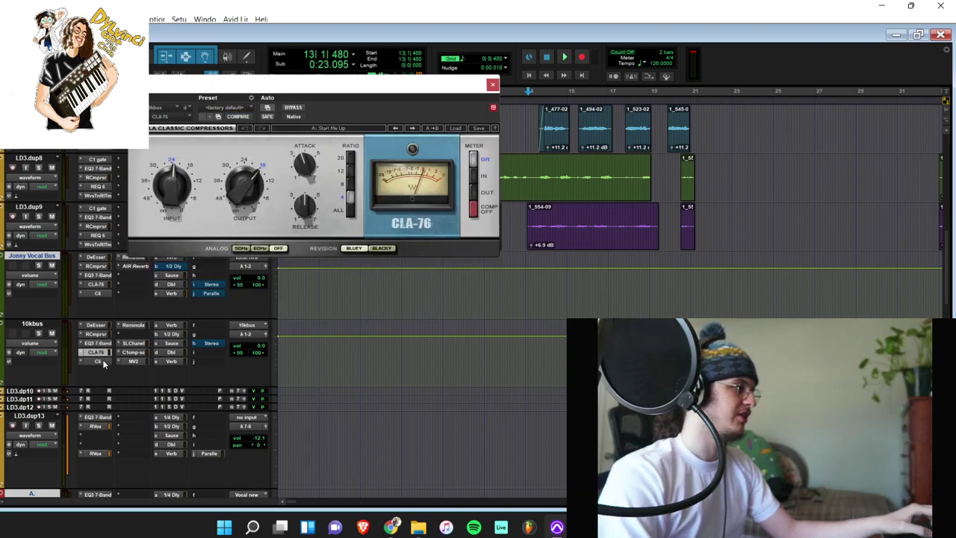
pyautogui.click(104, 362)
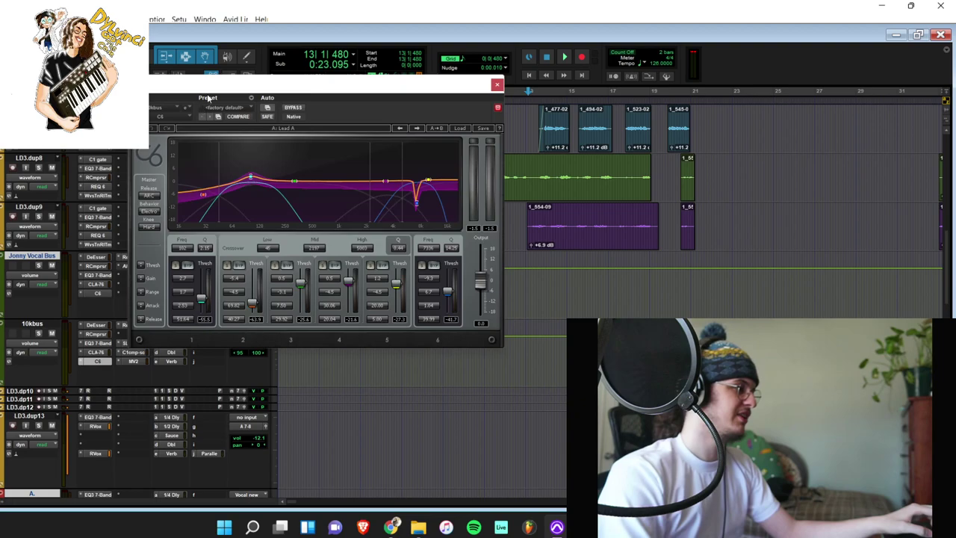
pyautogui.moveTo(212, 84); pyautogui.dragTo(437, 108)
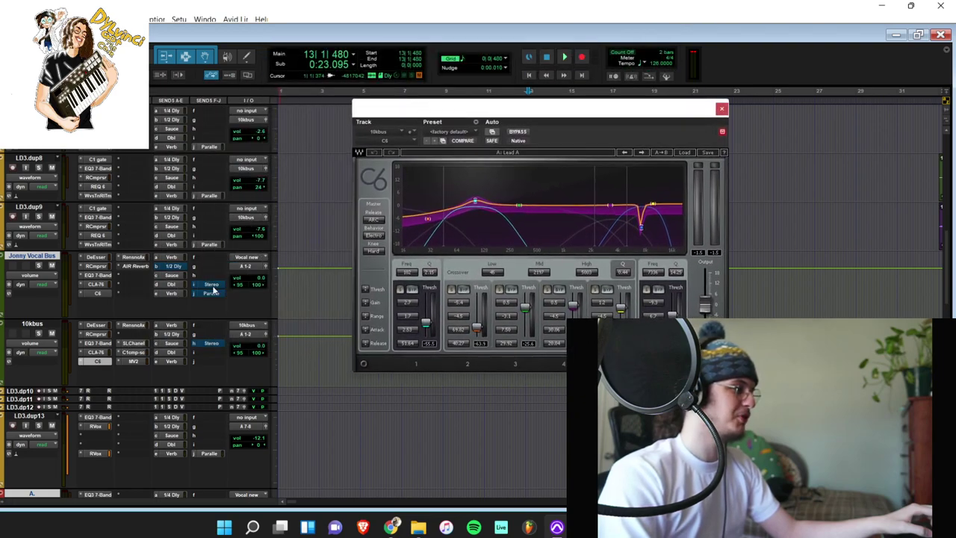
# Step: Inspect the 10kbus Renaissance Axx, SSL E-Channel, C1 comp-sc and MV2 plugins
pyautogui.click(132, 326)
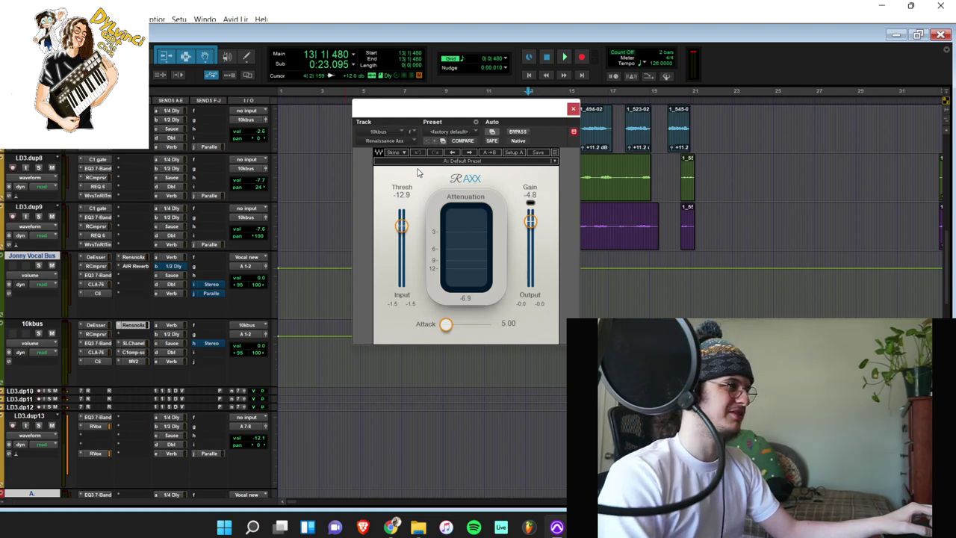
pyautogui.click(134, 342)
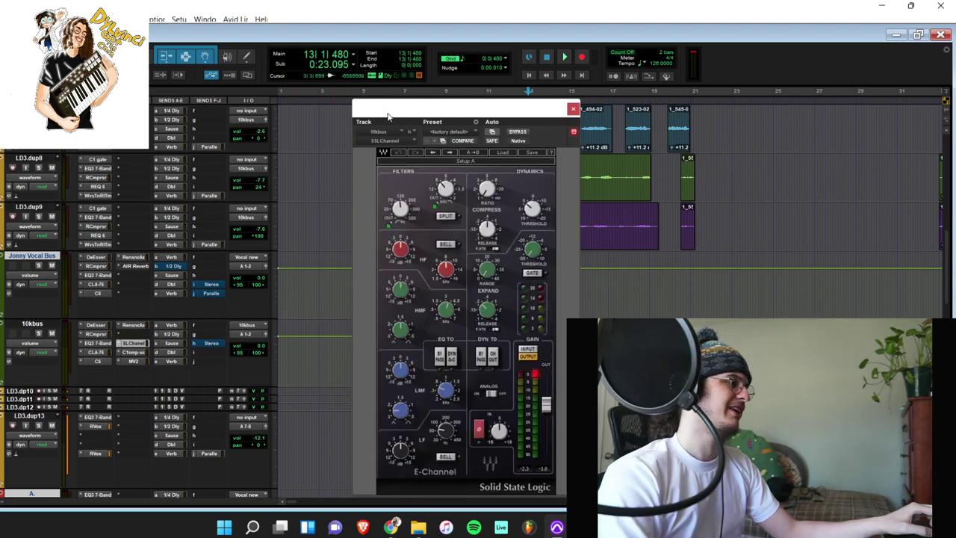
pyautogui.moveTo(456, 127); pyautogui.dragTo(517, 93)
pyautogui.click(133, 352)
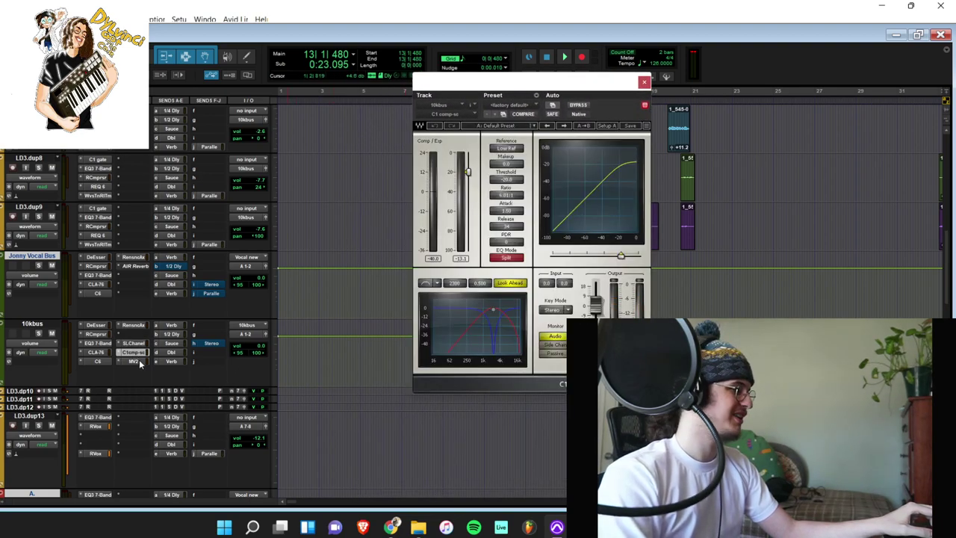
pyautogui.click(133, 361)
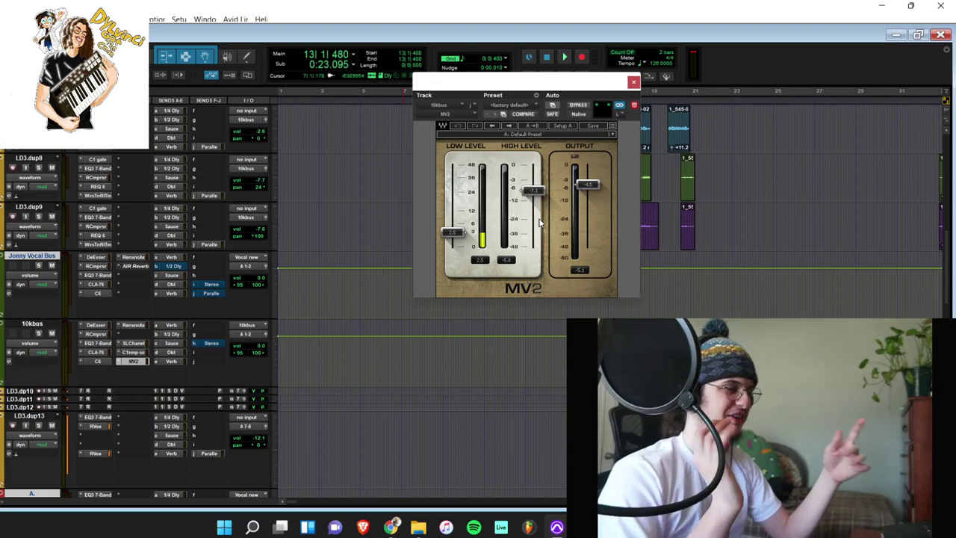
# Step: Close MV2, play the vocal mix from about bar 16, and park at 20|4|000
pyautogui.scroll(5, 442, 220)
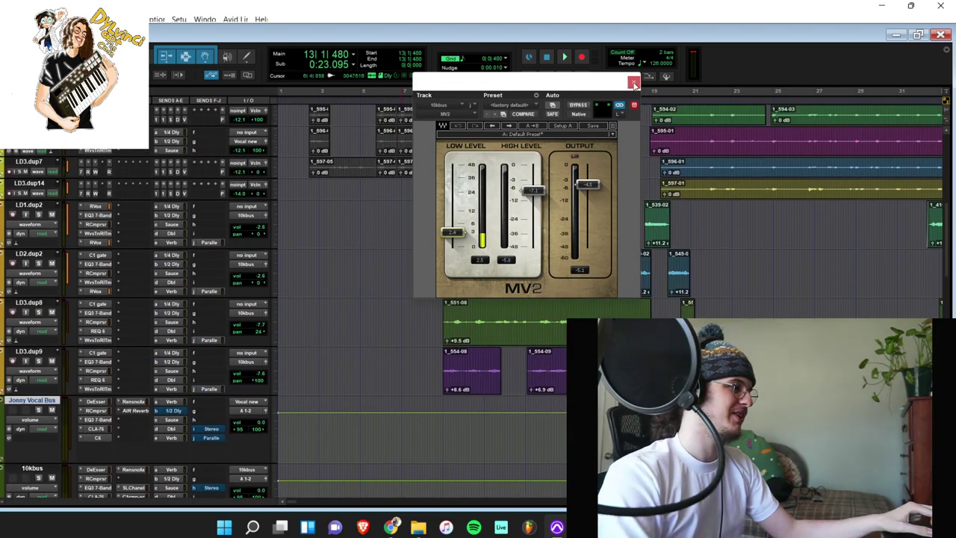
pyautogui.click(633, 83)
pyautogui.scroll(10, 517, 156)
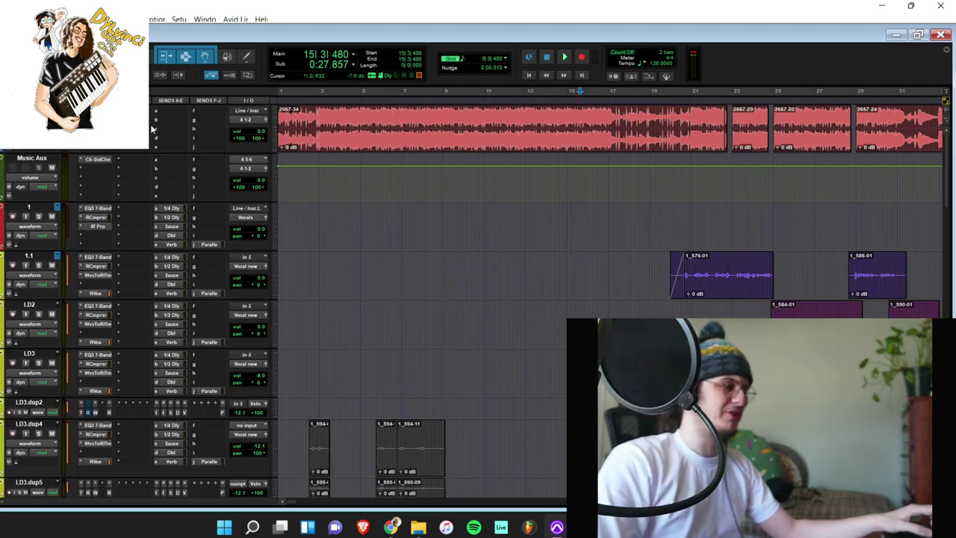
pyautogui.press('space')
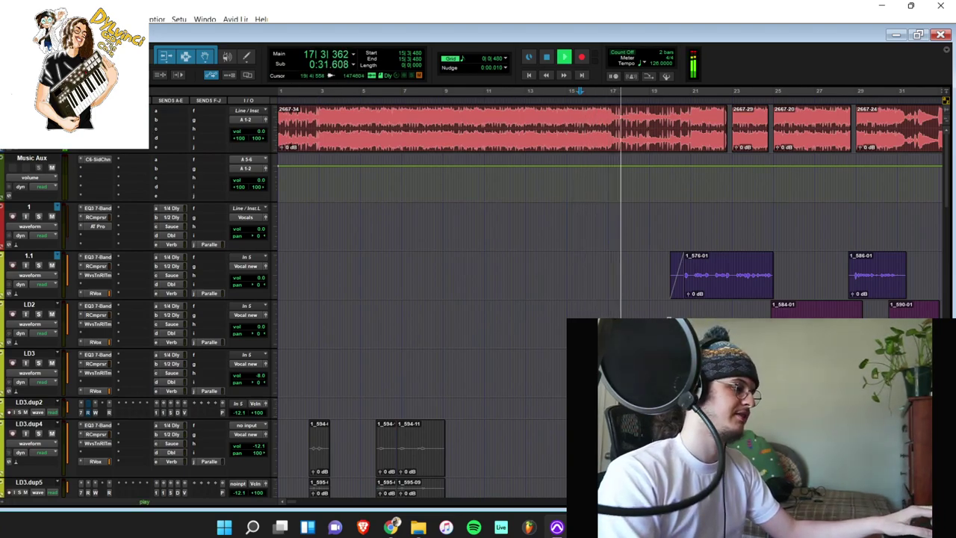
pyautogui.scroll(-5, 671, 316)
pyautogui.scroll(5, 672, 317)
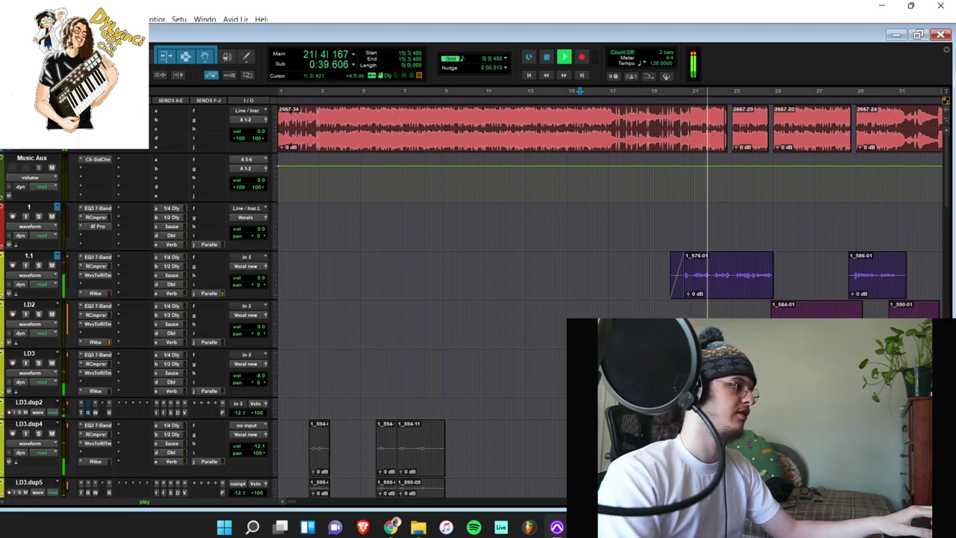
pyautogui.press('space')
pyautogui.click(685, 217)
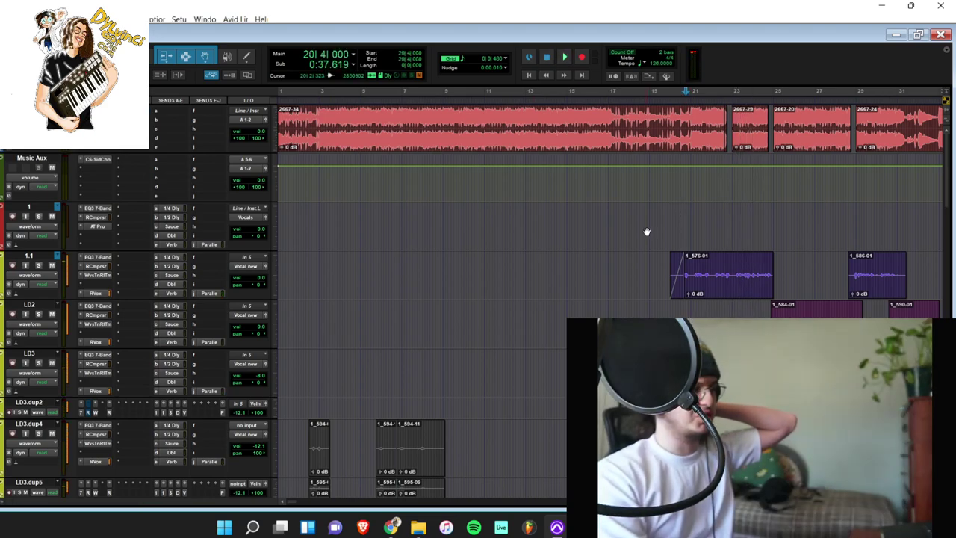
pyautogui.click(95, 276)
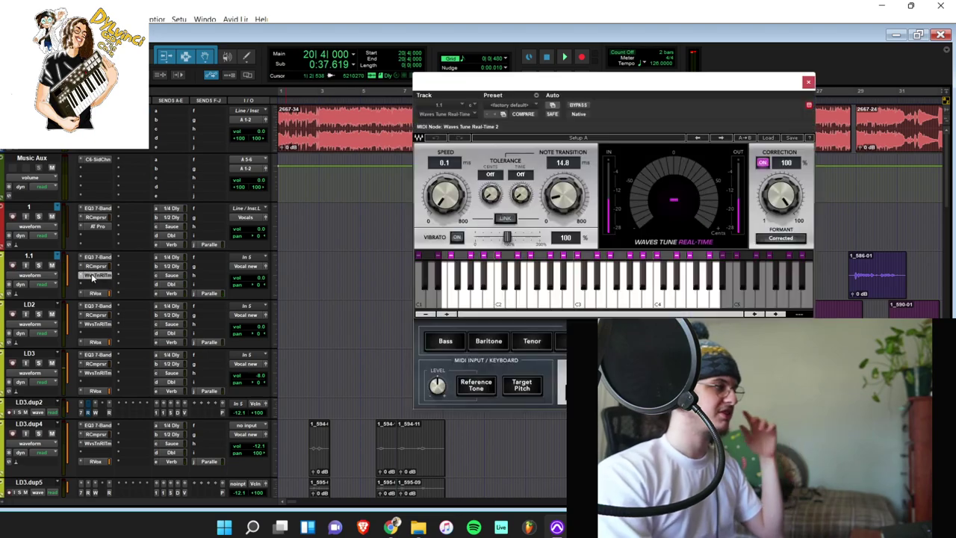
pyautogui.click(96, 266)
pyautogui.click(99, 276)
pyautogui.click(104, 265)
pyautogui.click(107, 257)
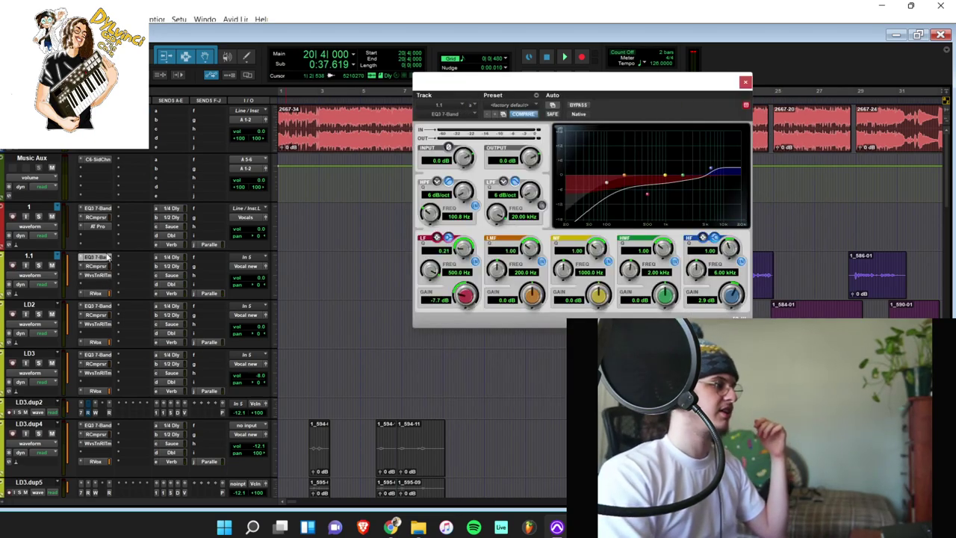
pyautogui.click(94, 293)
pyautogui.scroll(-10, 482, 376)
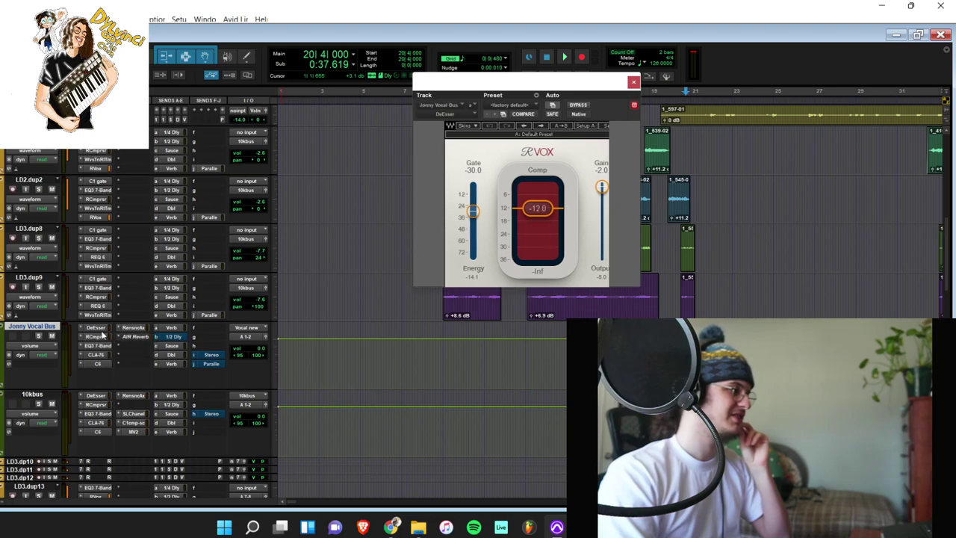
pyautogui.click(96, 328)
pyautogui.click(97, 337)
pyautogui.click(104, 345)
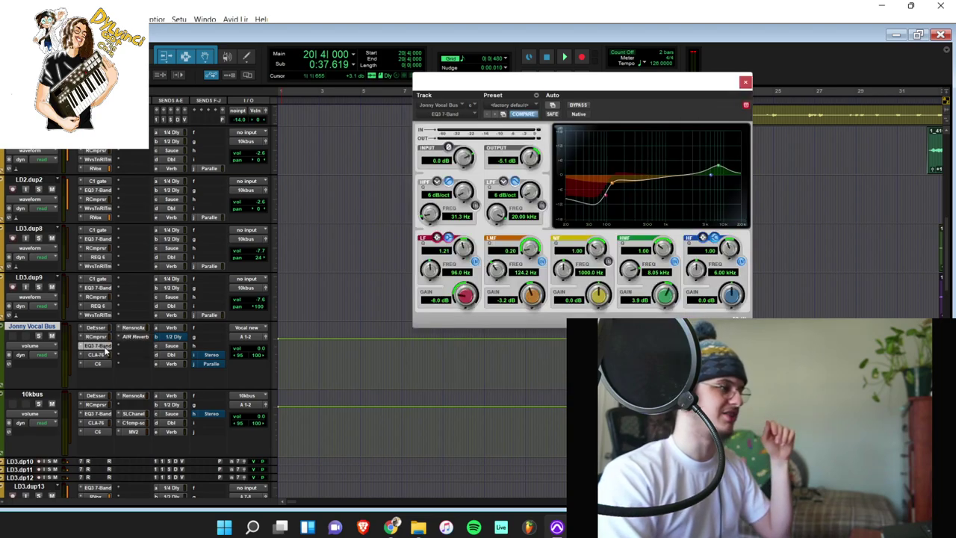
pyautogui.click(106, 356)
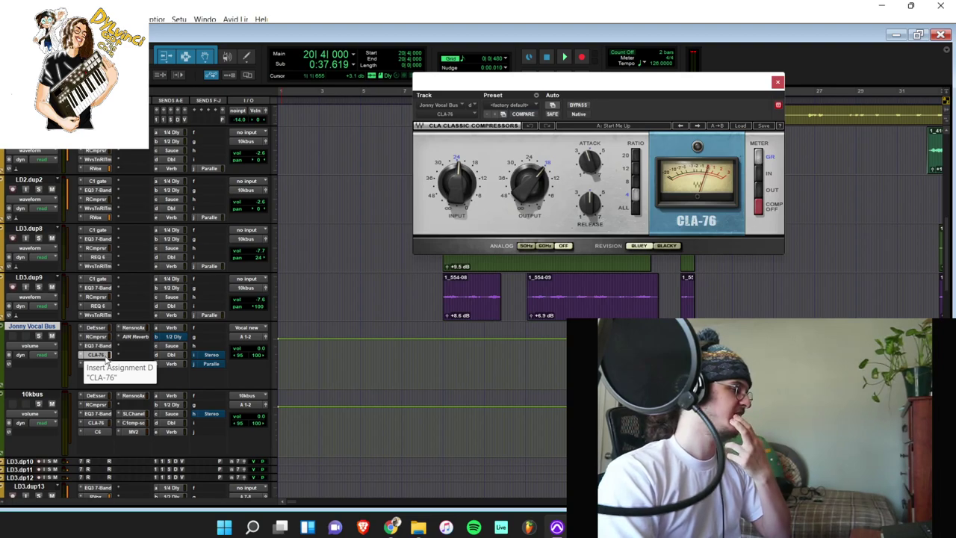
pyautogui.click(104, 364)
pyautogui.click(128, 328)
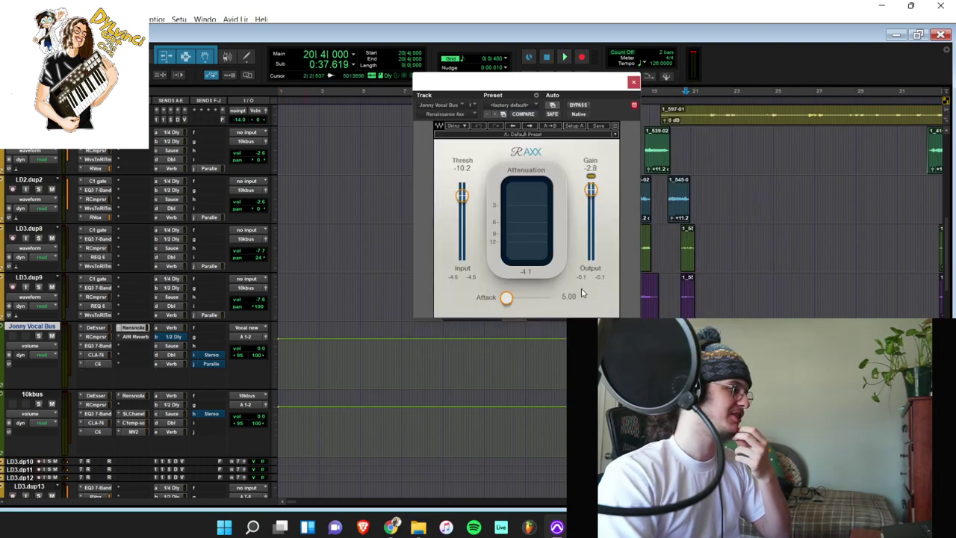
pyautogui.scroll(1, 699, 273)
# Step: Close the Renaissance Axx window, check Jonny Vocal Bus's Verb send, and close its output window
pyautogui.click(634, 82)
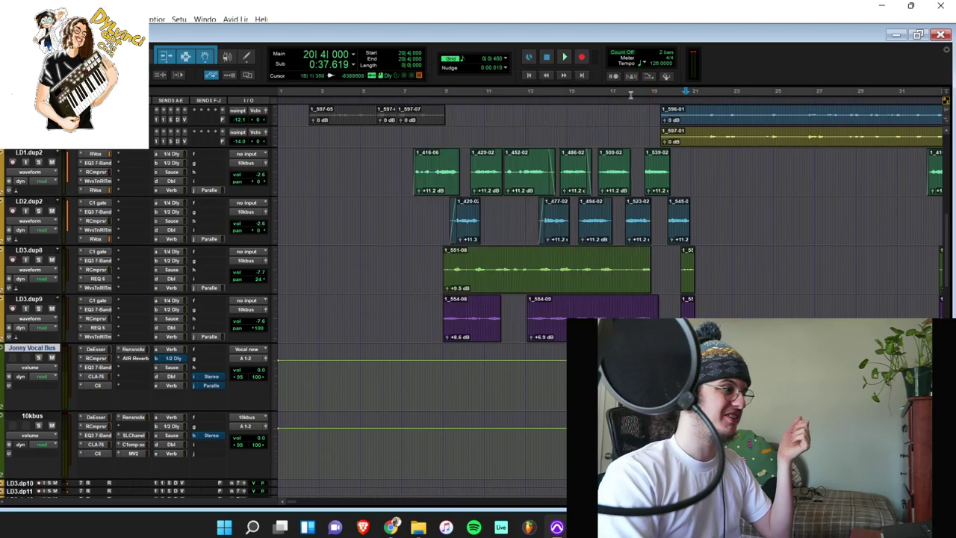
pyautogui.scroll(8, 642, 199)
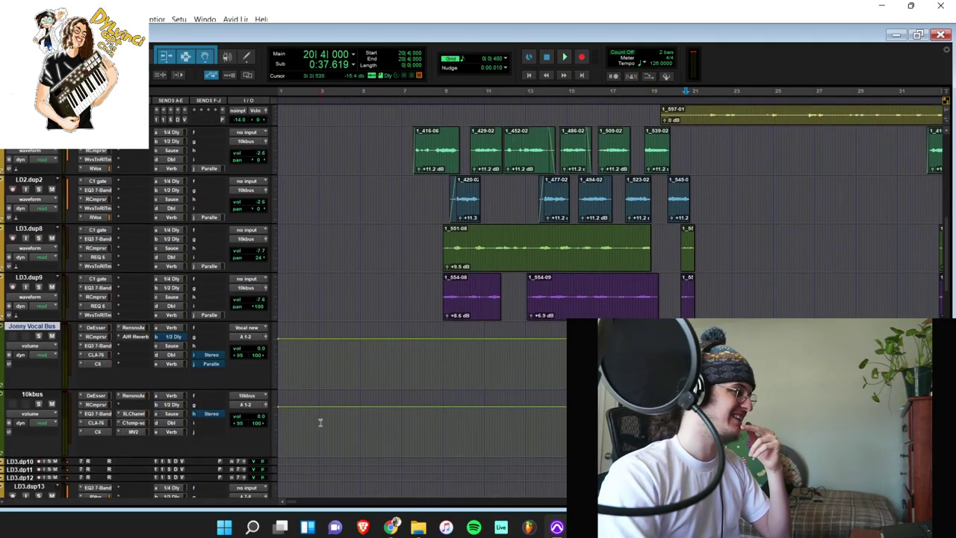
pyautogui.click(180, 326)
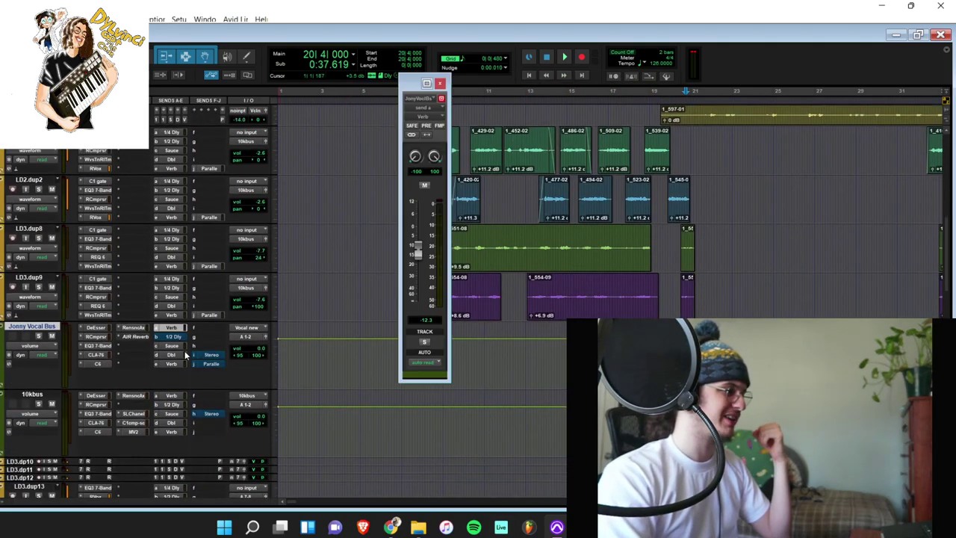
pyautogui.scroll(10, 448, 507)
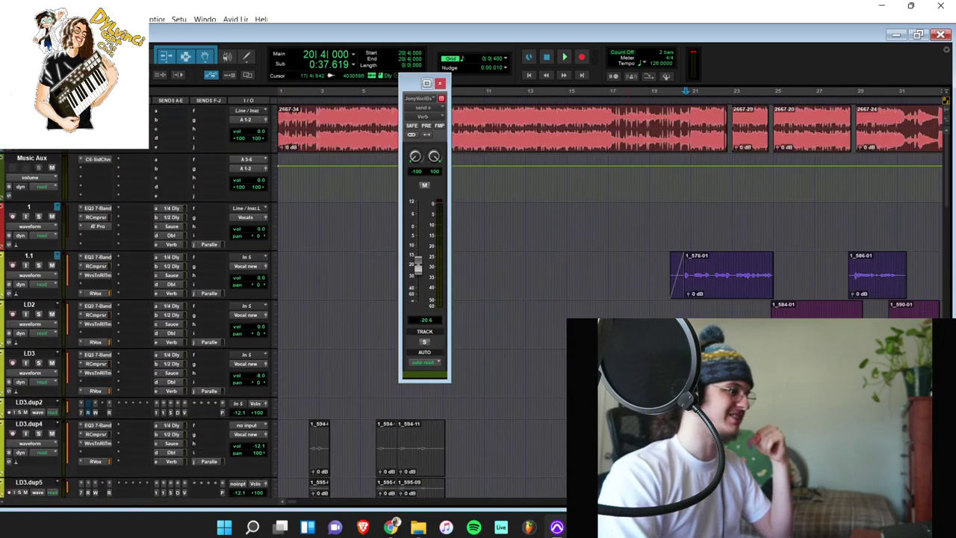
pyautogui.hscroll(10, 286, 499)
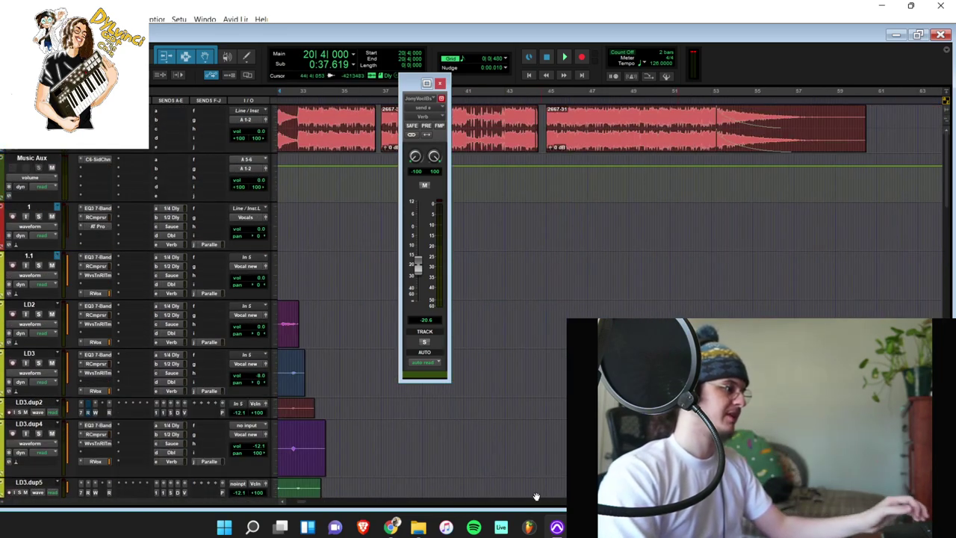
pyautogui.hscroll(-6, 286, 499)
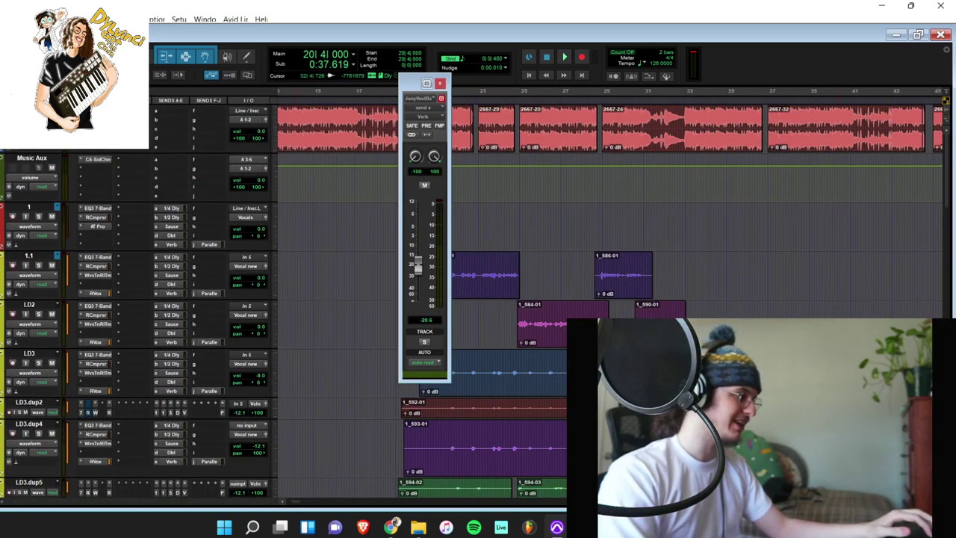
pyautogui.hscroll(2, 700, 253)
pyautogui.scroll(-5, 700, 252)
pyautogui.scroll(5, 700, 252)
pyautogui.click(440, 83)
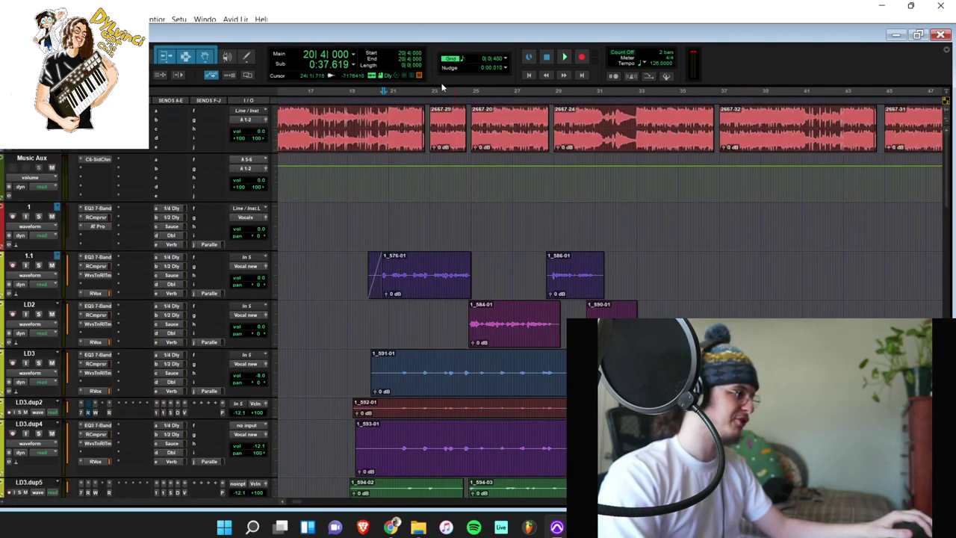
# Step: Play the beat from near bar 21, then zoomed in from 21|3|480
pyautogui.click(396, 214)
pyautogui.press('space')
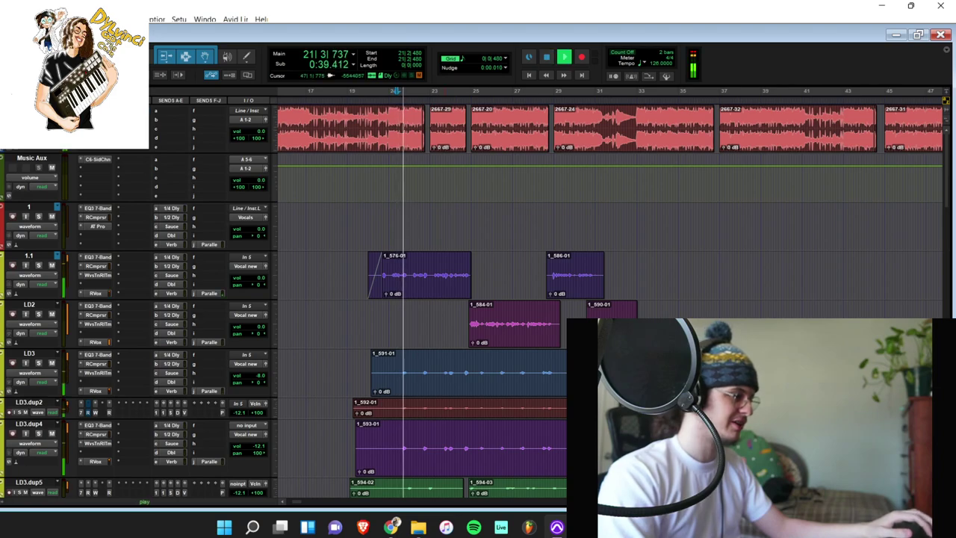
pyautogui.press('space')
pyautogui.click(620, 213)
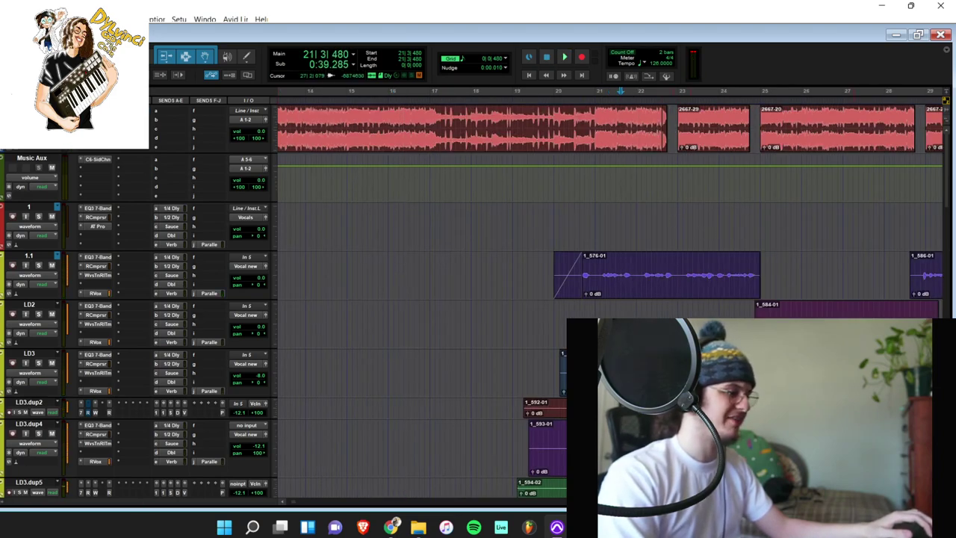
pyautogui.hotkey('ctrl', ']')
pyautogui.press('space')
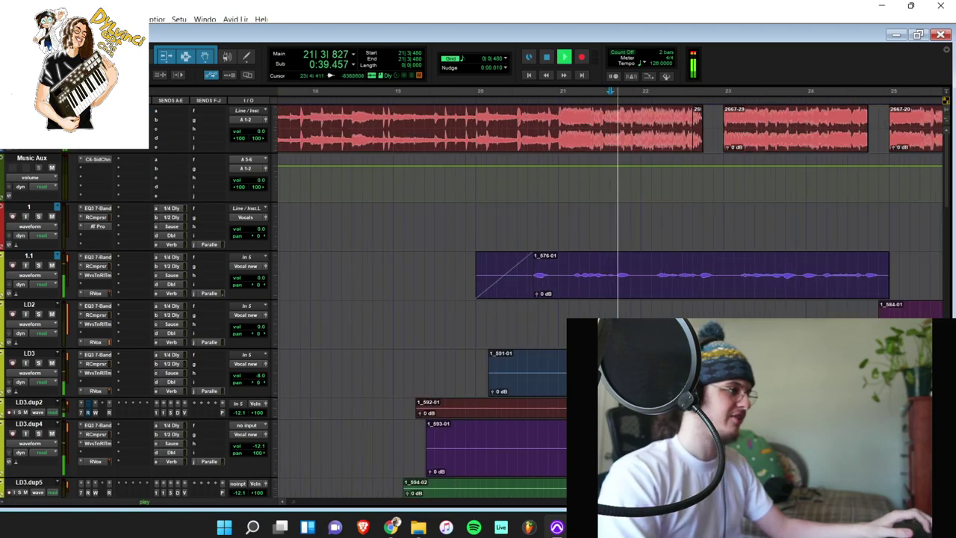
pyautogui.press('space')
# Step: Select the first beat clip's tail and open the AudioSuite VariFi processor
pyautogui.doubleClick(694, 126)
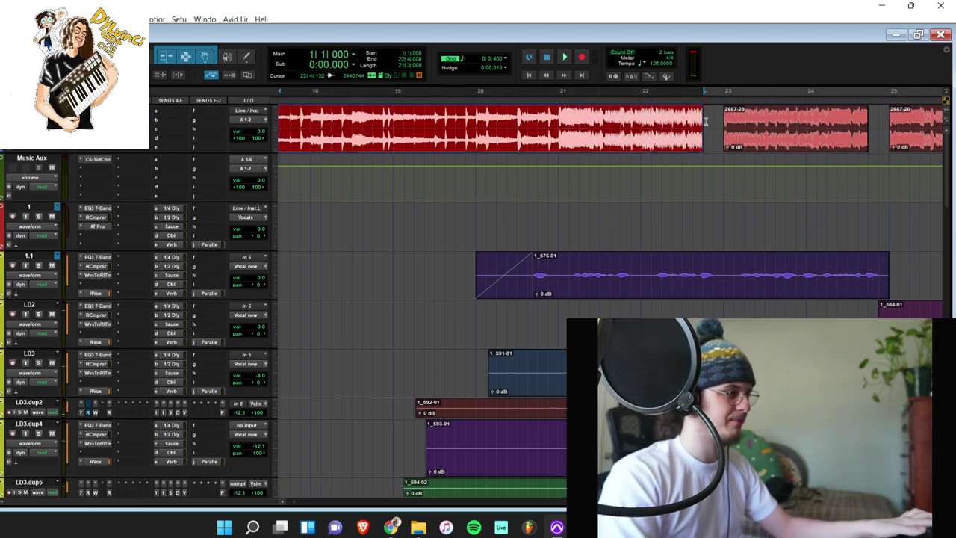
pyautogui.moveTo(704, 121); pyautogui.dragTo(691, 123)
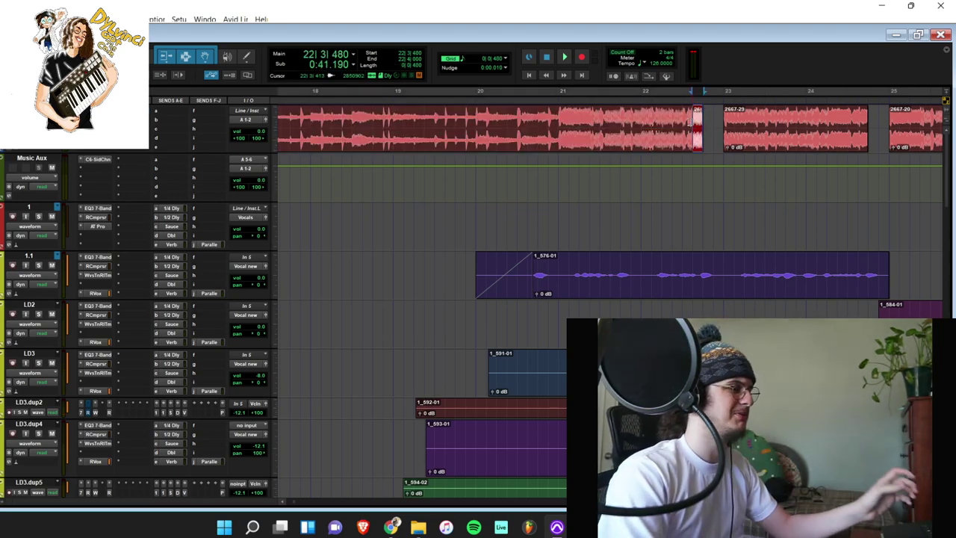
pyautogui.click(123, 19)
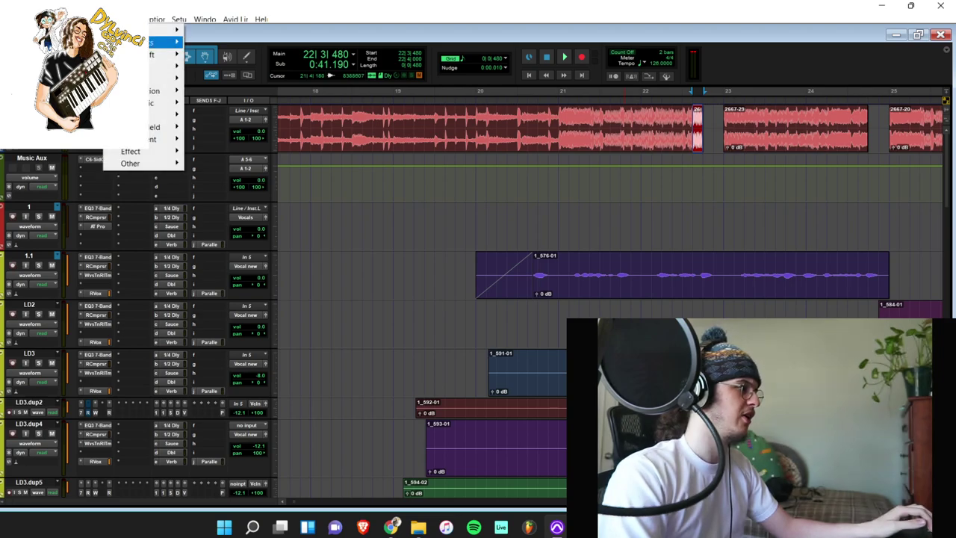
pyautogui.moveTo(166, 53)
pyautogui.click(218, 236)
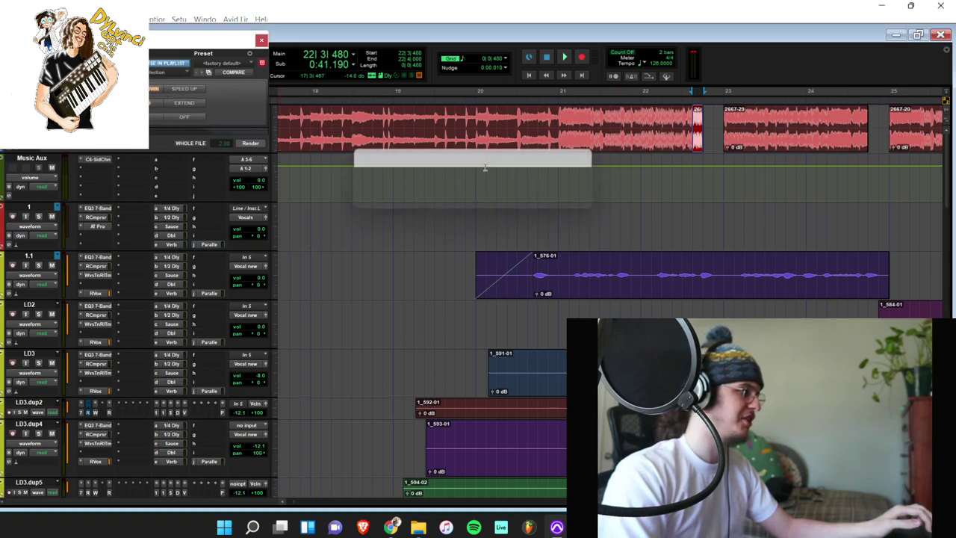
# Step: Preview the clip ending and render the VariFi slow-down onto the tail
pyautogui.click(662, 210)
pyautogui.press('space')
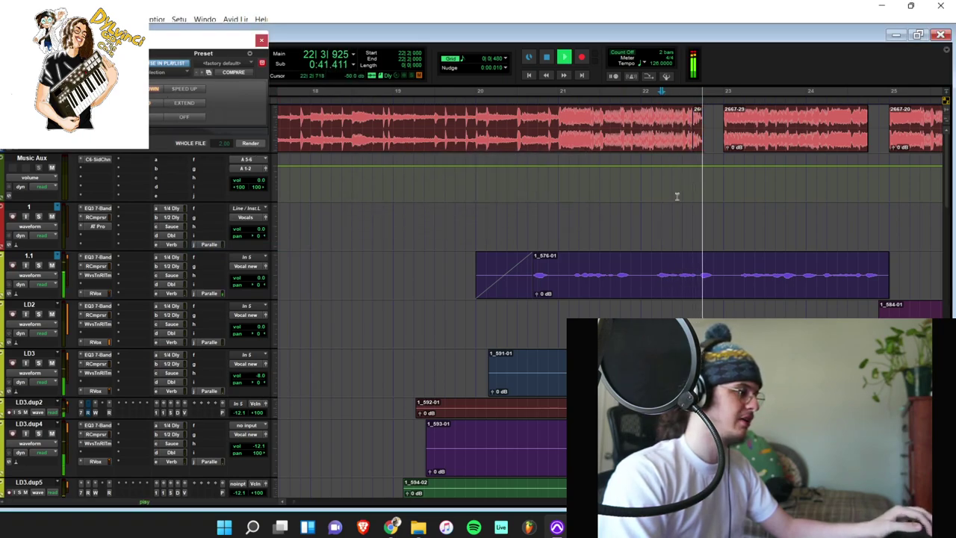
pyautogui.press('space')
pyautogui.press('space')
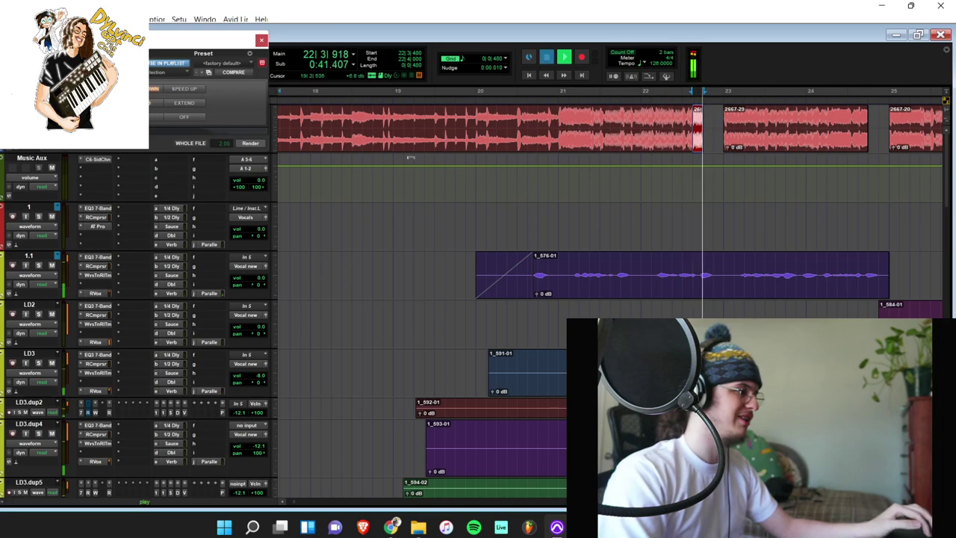
pyautogui.press('space')
pyautogui.click(252, 143)
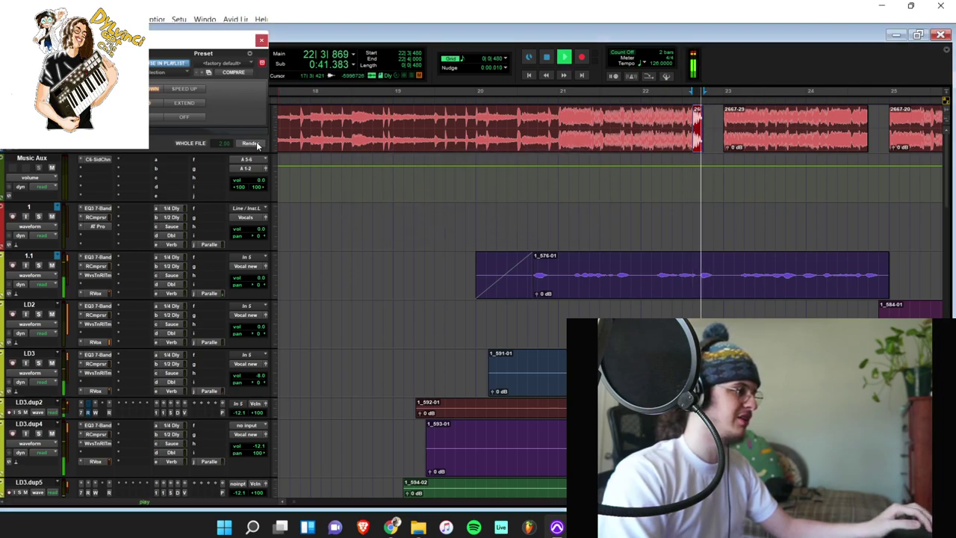
# Step: Reselect the clip tail, render the slow-down again, and play back the processed ending
pyautogui.click(682, 211)
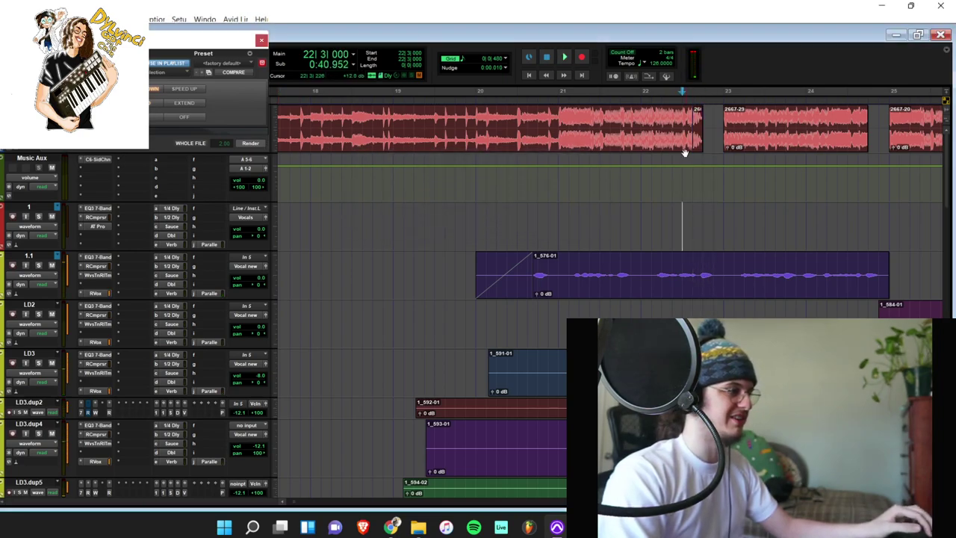
pyautogui.doubleClick(682, 150)
pyautogui.moveTo(722, 127); pyautogui.dragTo(691, 127)
pyautogui.click(253, 144)
pyautogui.click(652, 205)
pyautogui.press('space')
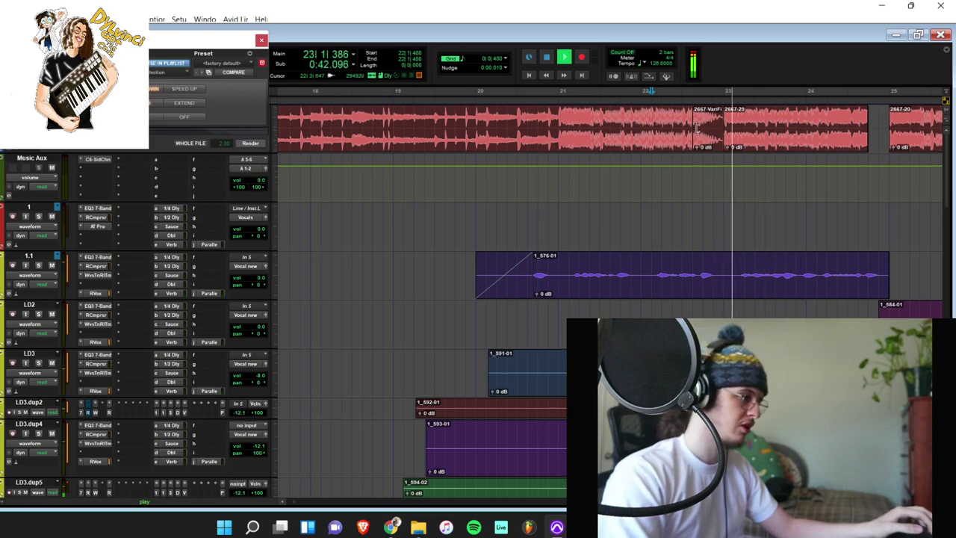
pyautogui.press('space')
# Step: Undo the render and re-render VariFi slow-down on 22|3|480–22|4|000
pyautogui.hotkey('ctrl', 'z')
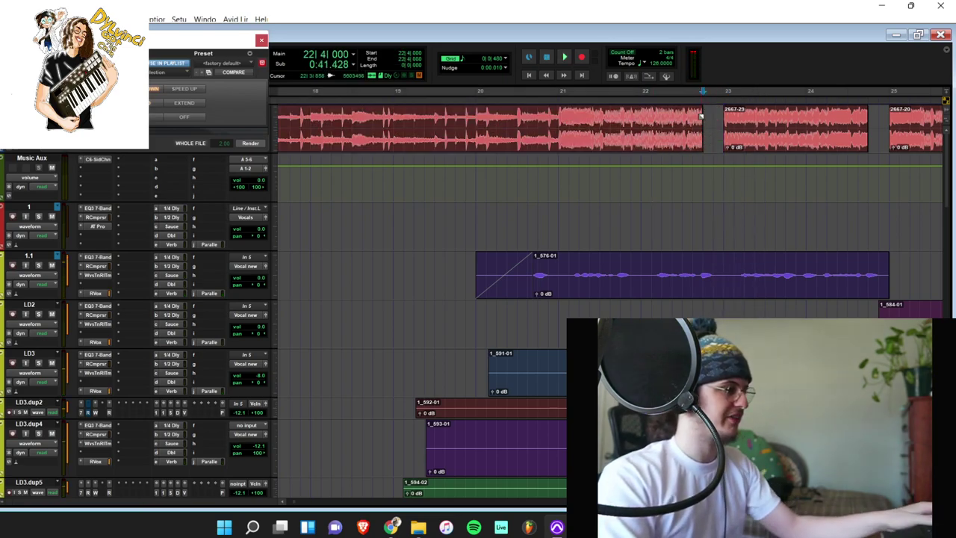
pyautogui.moveTo(702, 117); pyautogui.dragTo(693, 127)
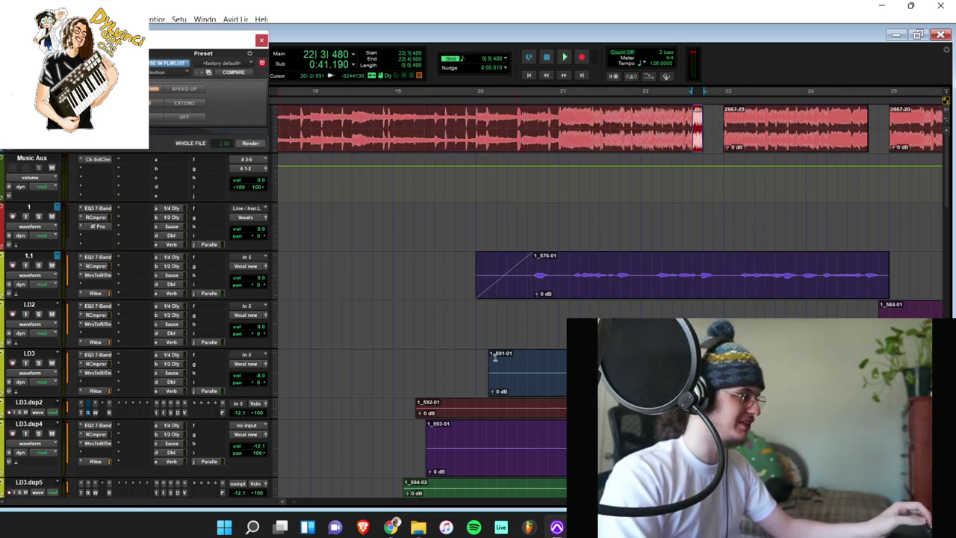
pyautogui.click(249, 143)
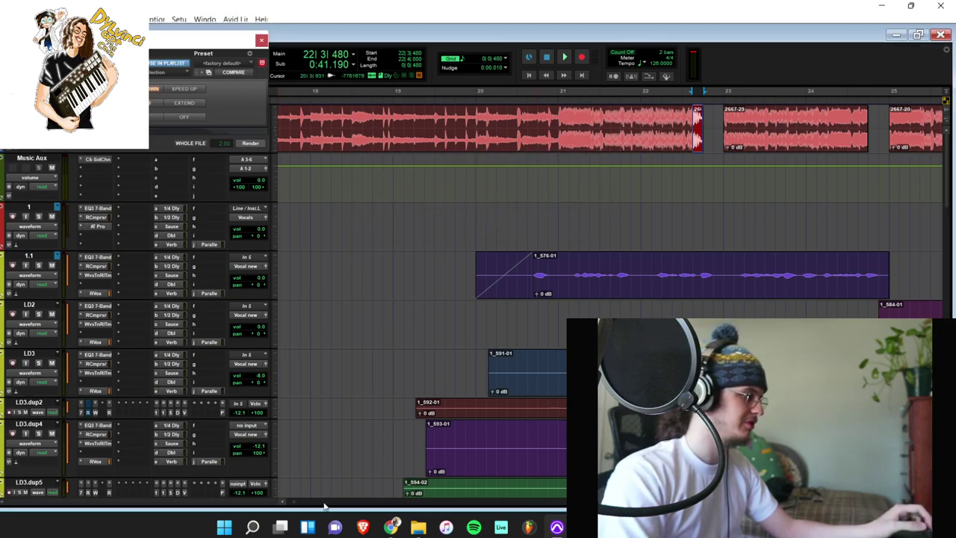
# Step: Zoom out and play the outro from bar 43
pyautogui.press('r')
pyautogui.press('r')
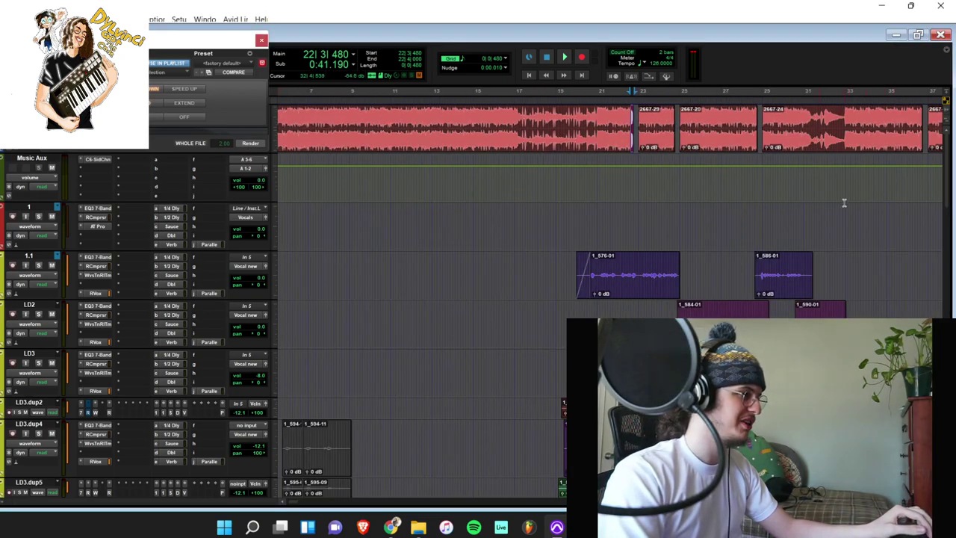
pyautogui.moveTo(844, 204); pyautogui.dragTo(896, 217)
pyautogui.scroll(-3, 759, 234)
pyautogui.scroll(3, 759, 235)
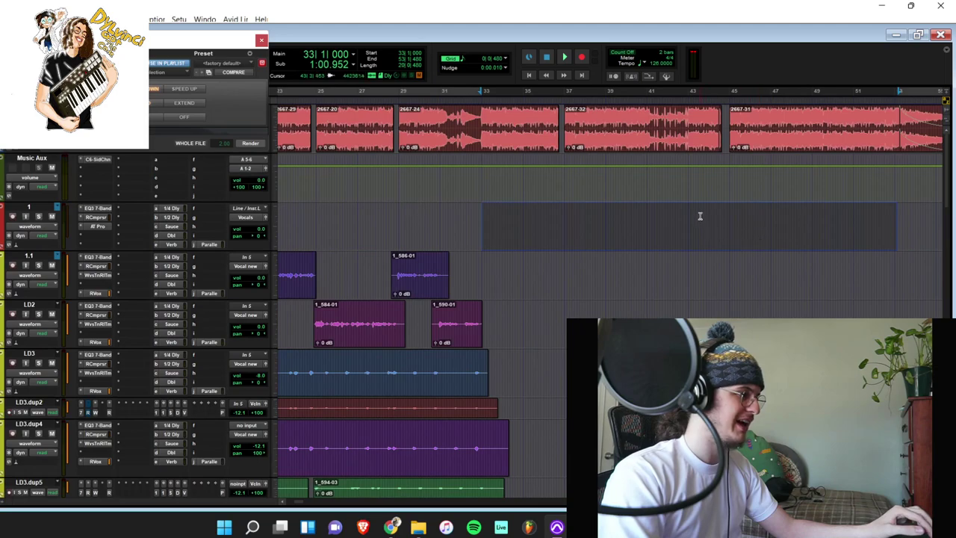
pyautogui.click(703, 214)
pyautogui.press('space')
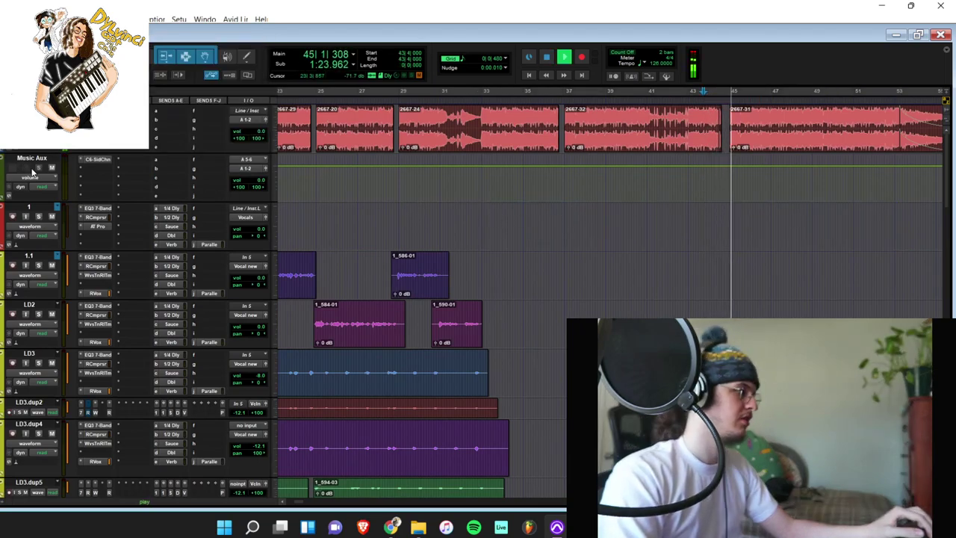
# Step: Check the beat track's REQ 6 filter and its automation lane, then restore waveform view
pyautogui.click(97, 120)
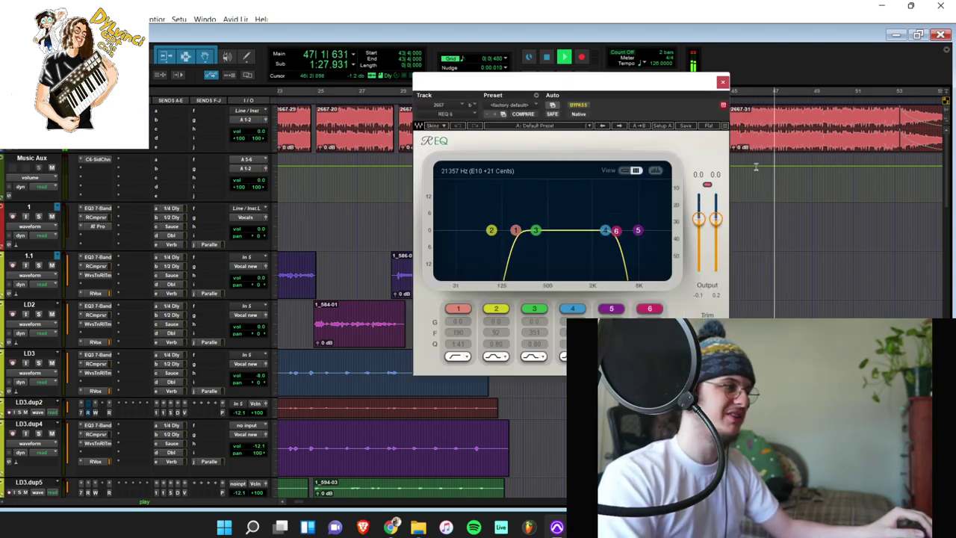
pyautogui.click(30, 226)
pyautogui.press('Escape')
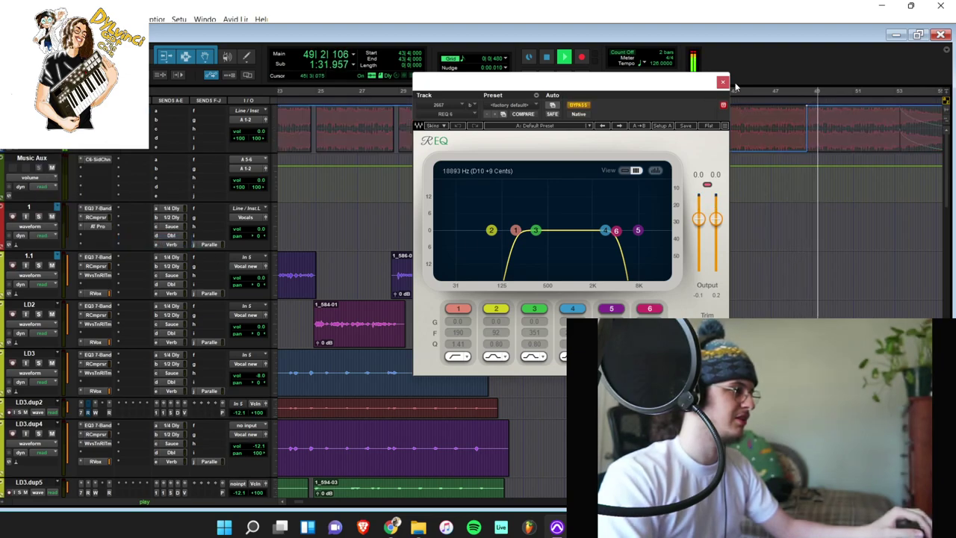
pyautogui.click(722, 82)
pyautogui.press('space')
pyautogui.press('space')
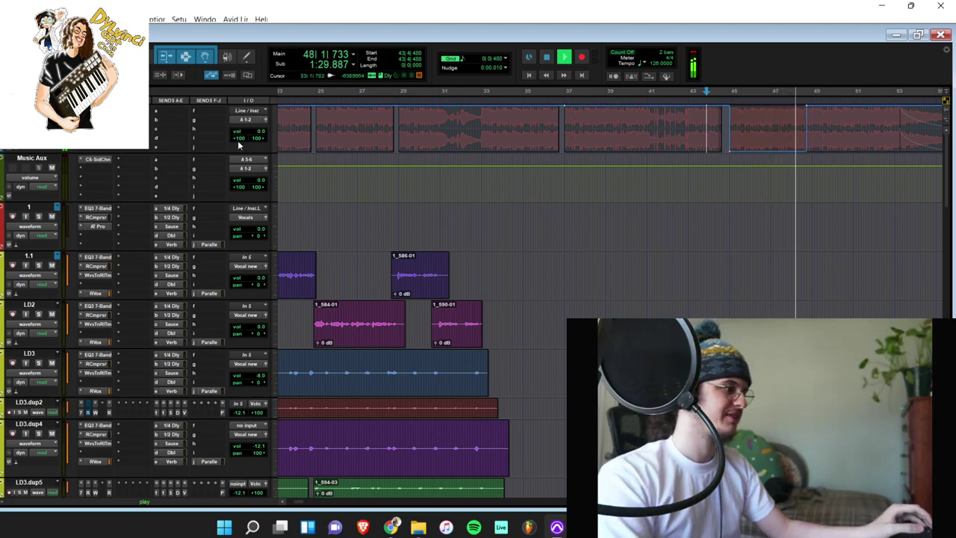
pyautogui.press('space')
pyautogui.click(45, 142)
pyautogui.click(75, 181)
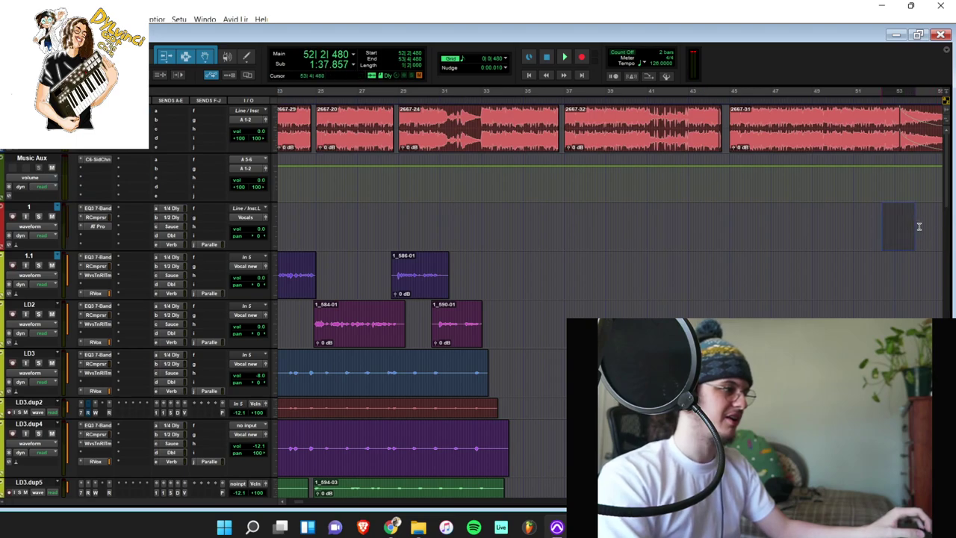
# Step: Scroll to the faded ending and zoom out to show the whole song through bar 61
pyautogui.moveTo(954, 236); pyautogui.dragTo(809, 237)
pyautogui.click(702, 224)
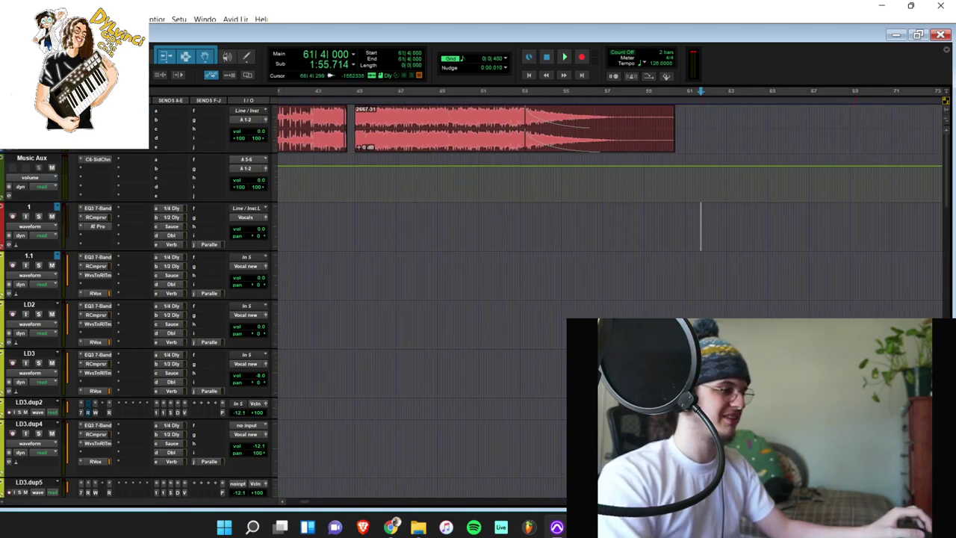
pyautogui.hotkey('ctrl', '[')
pyautogui.hotkey('ctrl', '[')
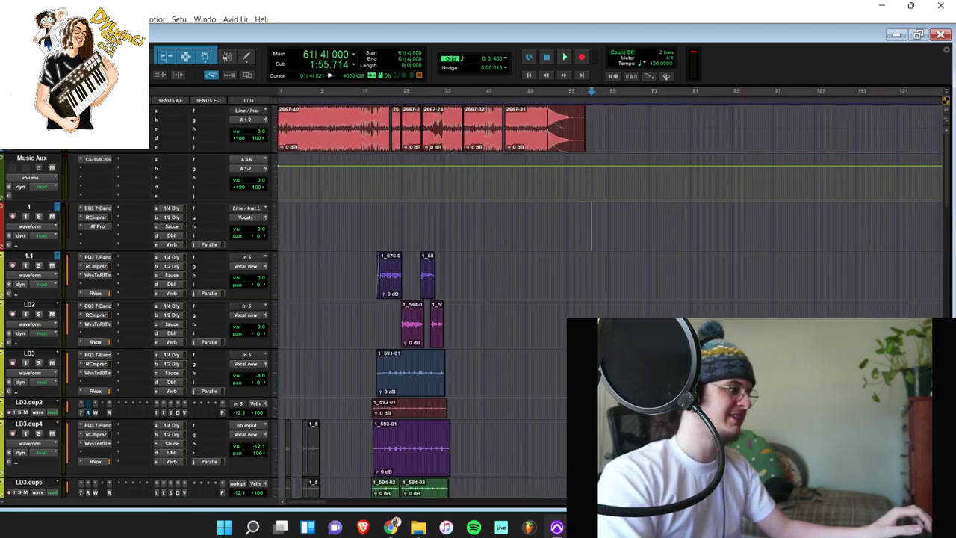